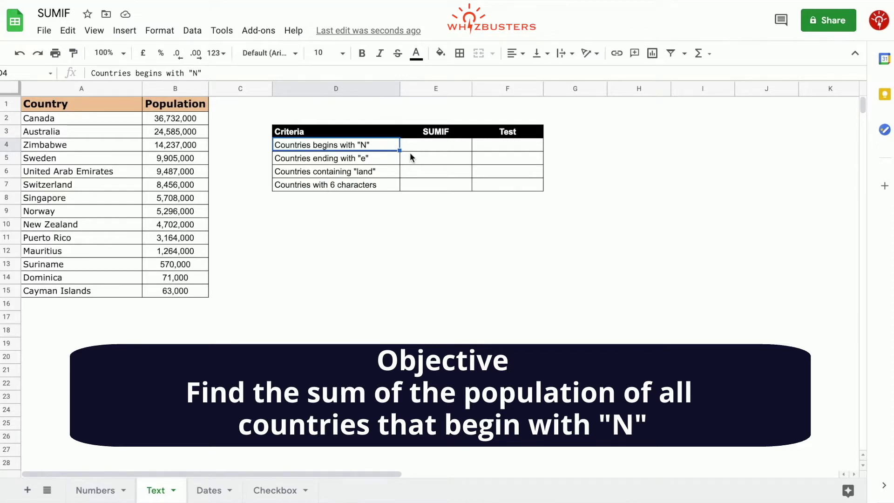
- Enter =sumif($A$2:$A$15,"N*",$B$2:$B$15) in E4 to total countries starting with N
{"action": "left_click", "coordinate": [439, 147]}
{"action": "type", "text": "=sumif("}
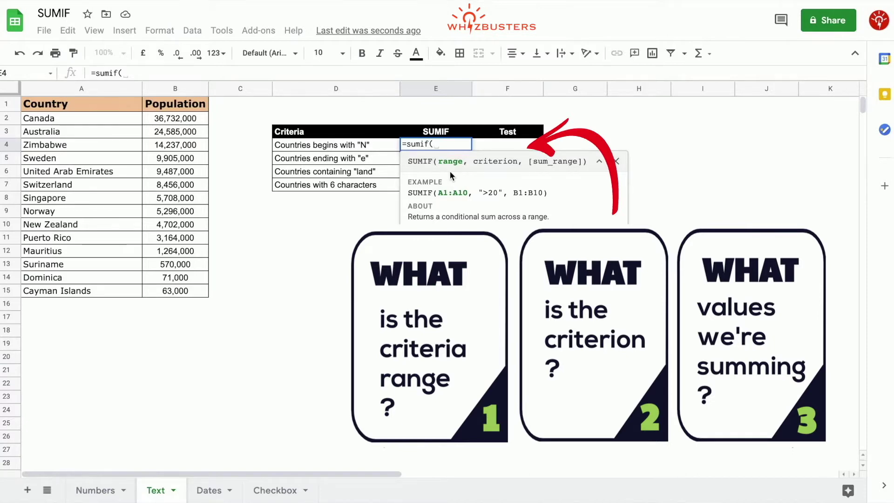
{"action": "left_click_drag", "start_coordinate": [64, 119], "coordinate": [66, 290]}
{"action": "type", "text": ","}
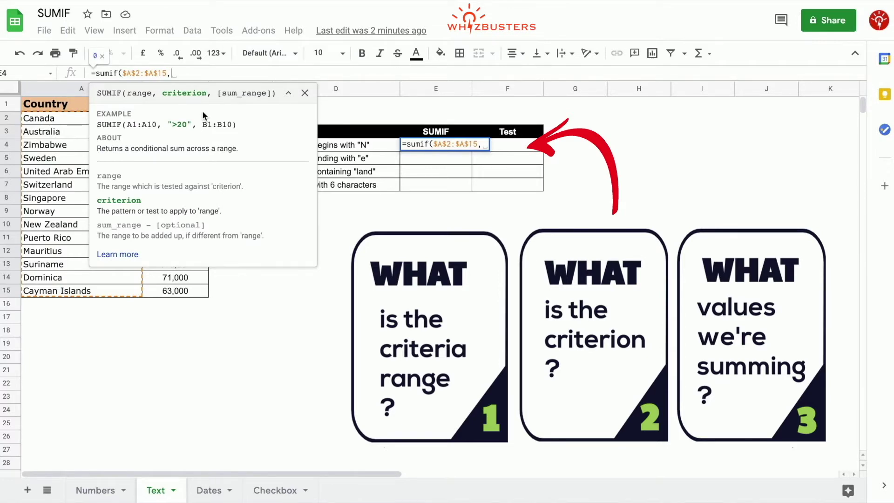
{"action": "type", "text": "\""}
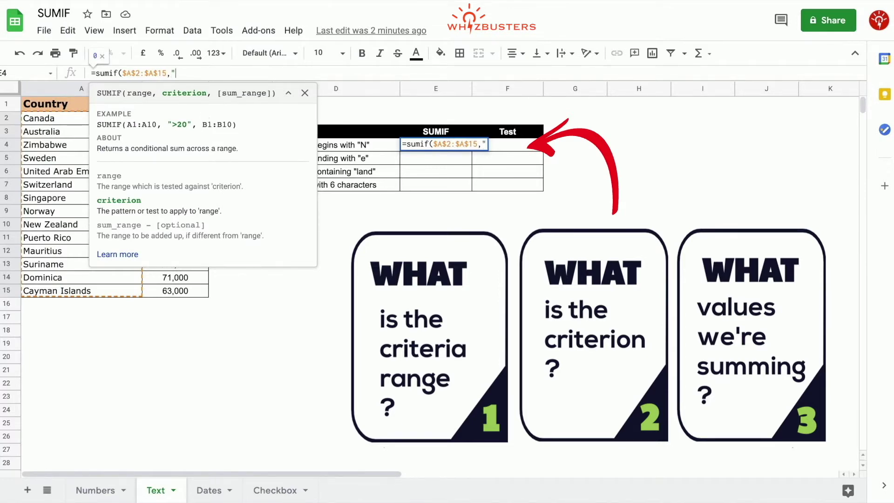
{"action": "type", "text": "N*\""}
{"action": "type", "text": ","}
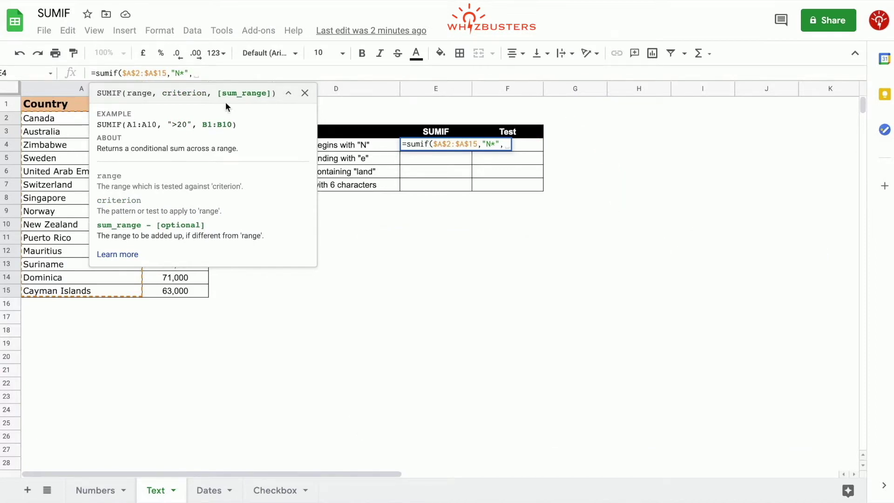
{"action": "left_click", "coordinate": [305, 93]}
{"action": "left_click", "coordinate": [194, 119]}
{"action": "key", "text": "ctrl+shift+Down"}
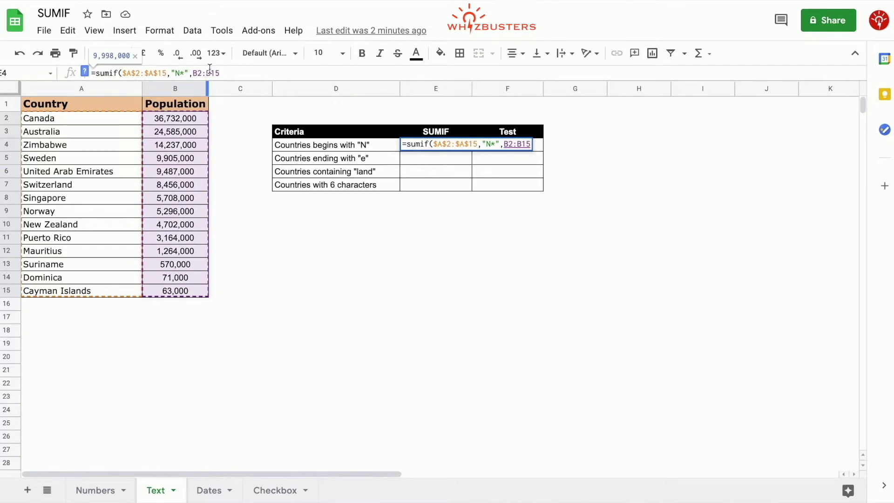
{"action": "key", "text": "F4"}
{"action": "type", "text": ")"}
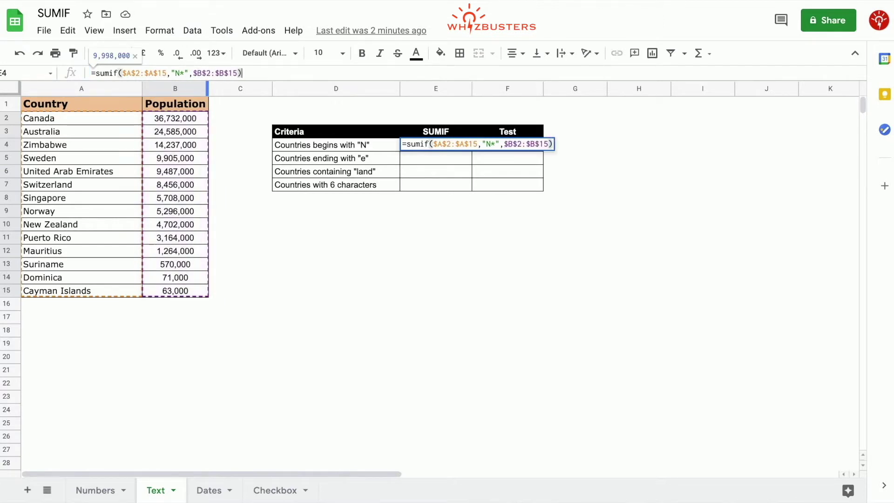
{"action": "key", "text": "Return"}
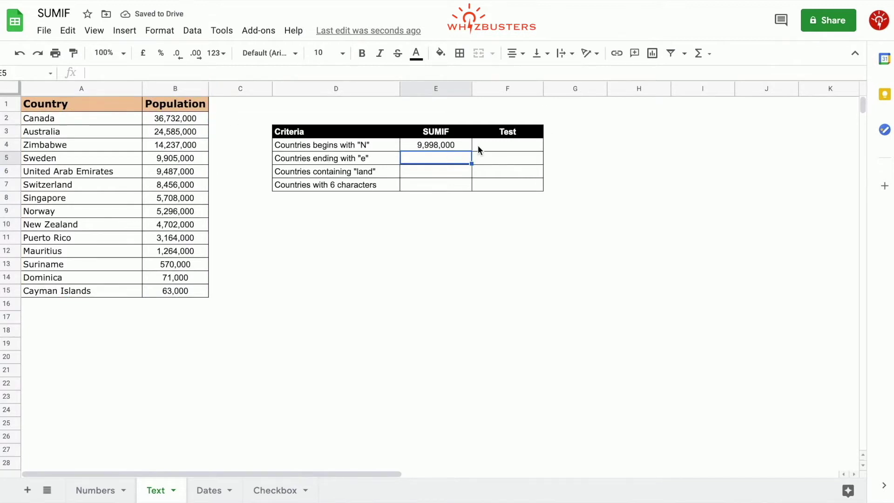
- Add a Test sum of Norway and New Zealand, =sum(B9:B10), in F4
{"action": "left_click", "coordinate": [494, 146]}
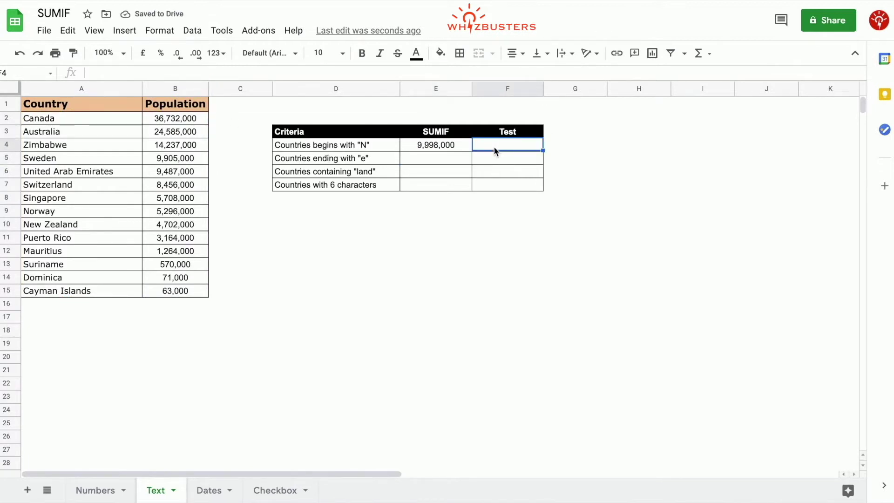
{"action": "type", "text": "=sum("}
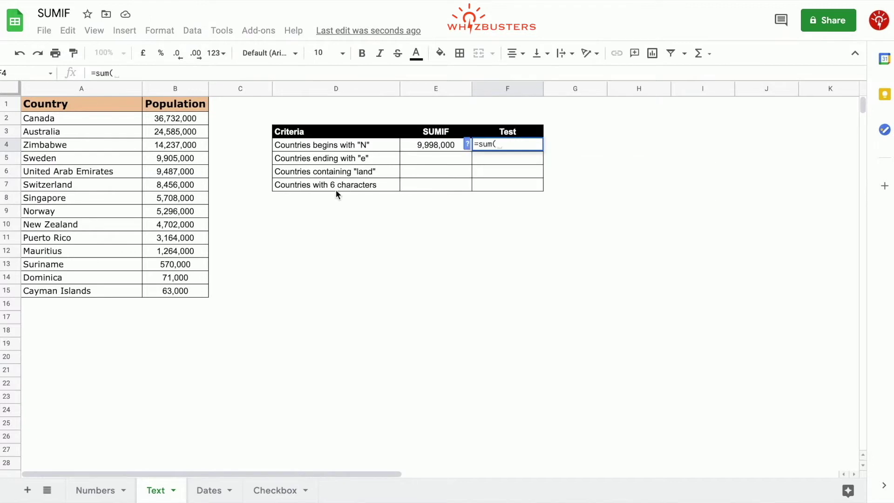
{"action": "left_click_drag", "start_coordinate": [174, 212], "coordinate": [173, 225]}
{"action": "type", "text": ")"}
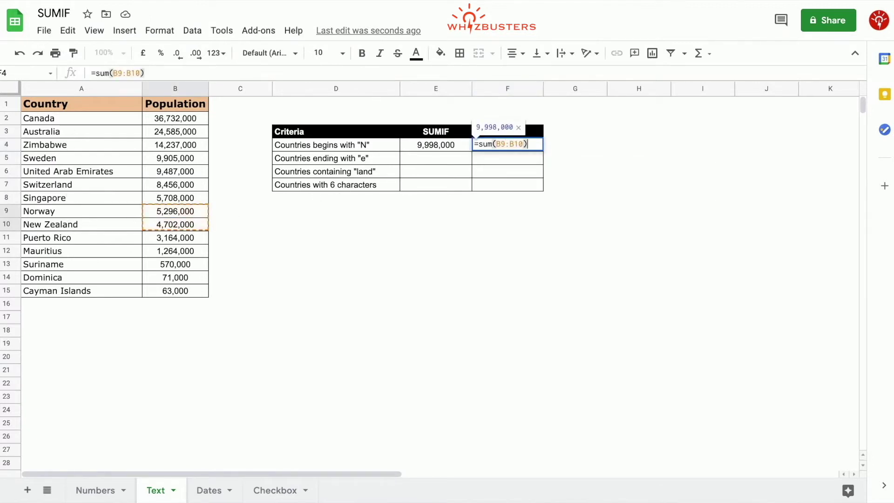
{"action": "key", "text": "Return"}
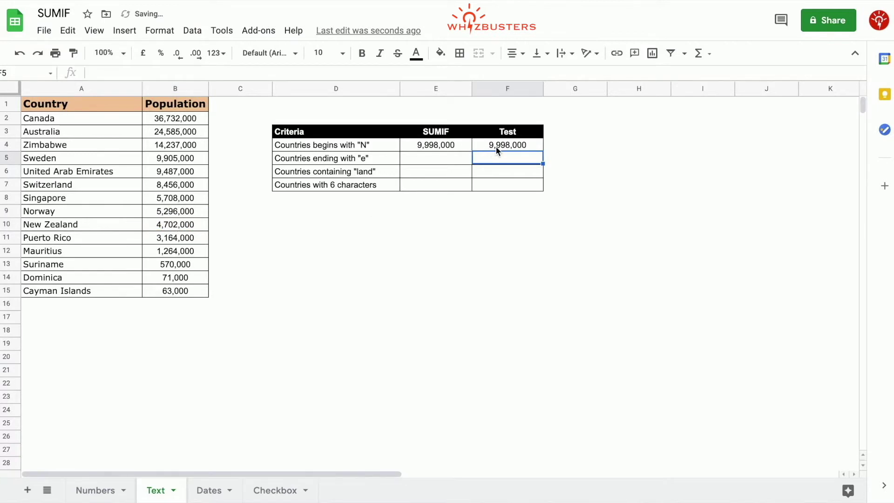
{"action": "left_click", "coordinate": [422, 161]}
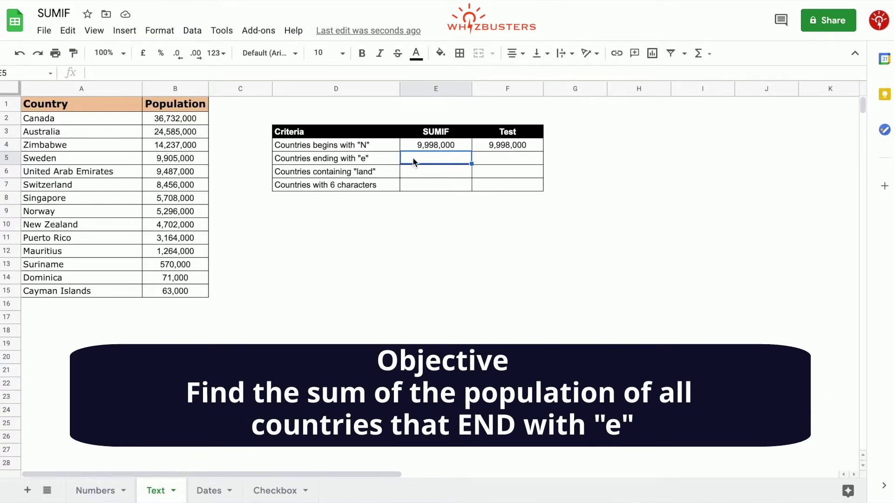
- Restart the E5 SUMIF with the absolute criteria range $A$2:$A$15
{"action": "type", "text": "=sumif"}
{"action": "key", "text": "BackSpace"}
{"action": "key", "text": "BackSpace"}
{"action": "key", "text": "BackSpace"}
{"action": "key", "text": "BackSpace"}
{"action": "key", "text": "BackSpace"}
{"action": "key", "text": "BackSpace"}
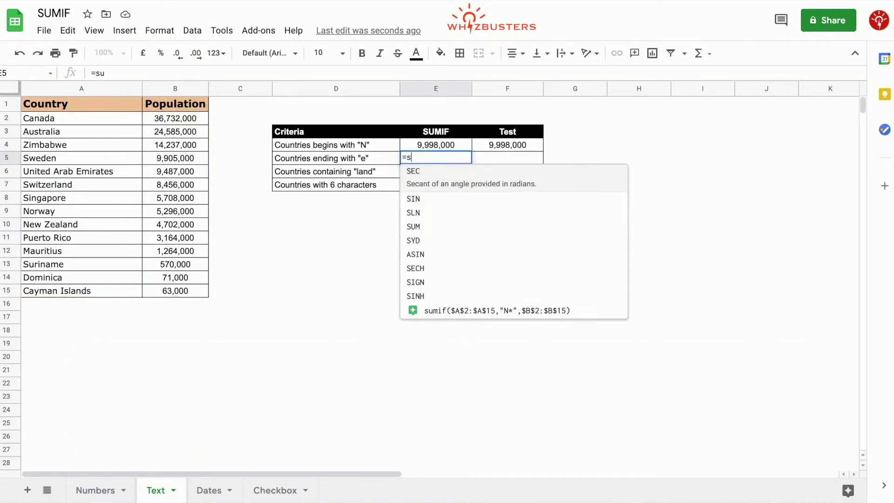
{"action": "key", "text": "Escape"}
{"action": "type", "text": "=sumif("}
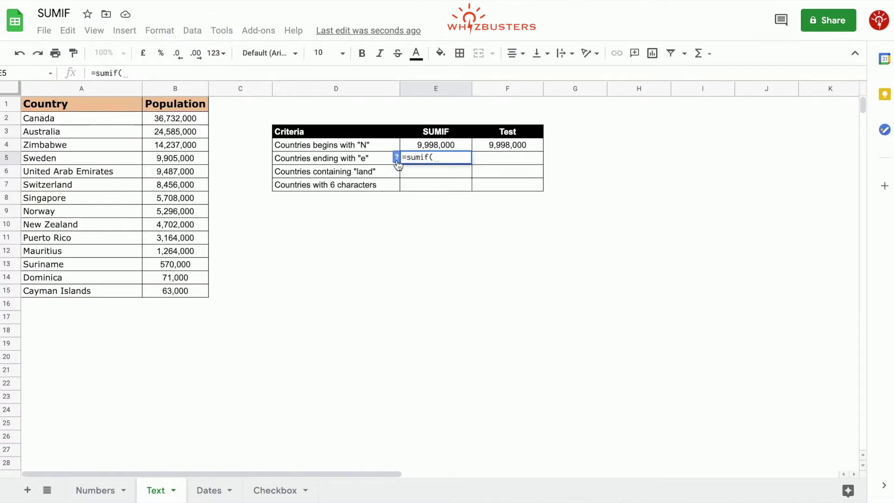
{"action": "left_click", "coordinate": [397, 157]}
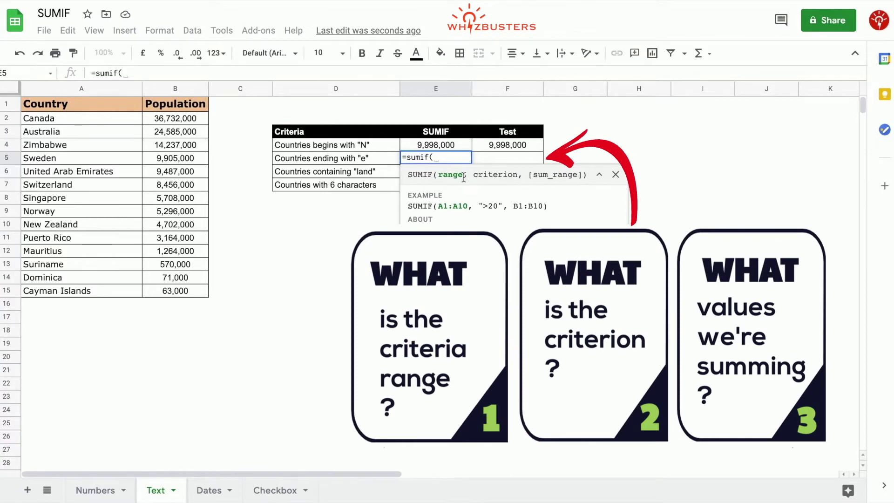
{"action": "left_click_drag", "start_coordinate": [88, 119], "coordinate": [91, 287]}
{"action": "left_click", "coordinate": [125, 78]}
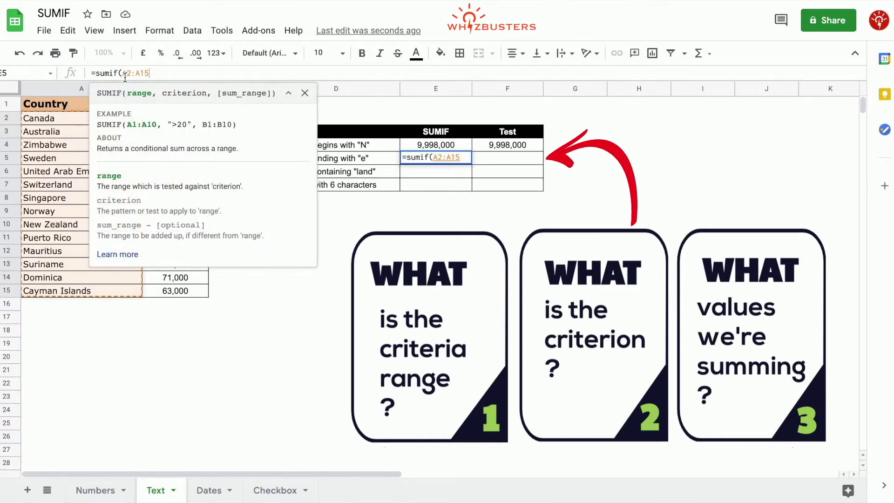
{"action": "key", "text": "F4"}
{"action": "type", "text": ","}
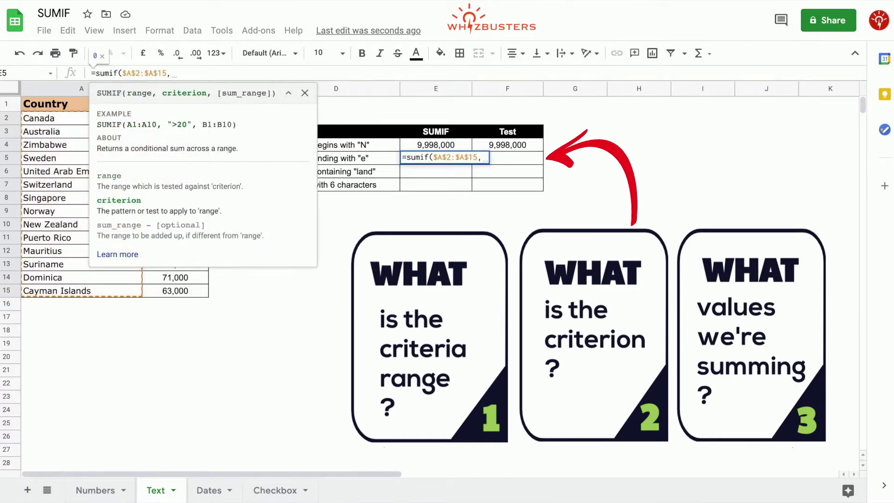
{"action": "left_click", "coordinate": [304, 93]}
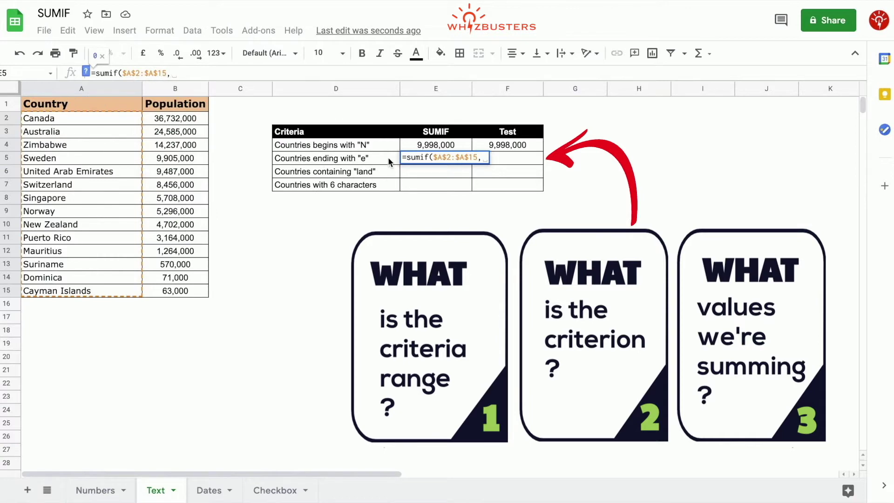
- Finish the E5 SUMIF with criterion "*e" and sum range B2:B15
{"action": "type", "text": "\""}
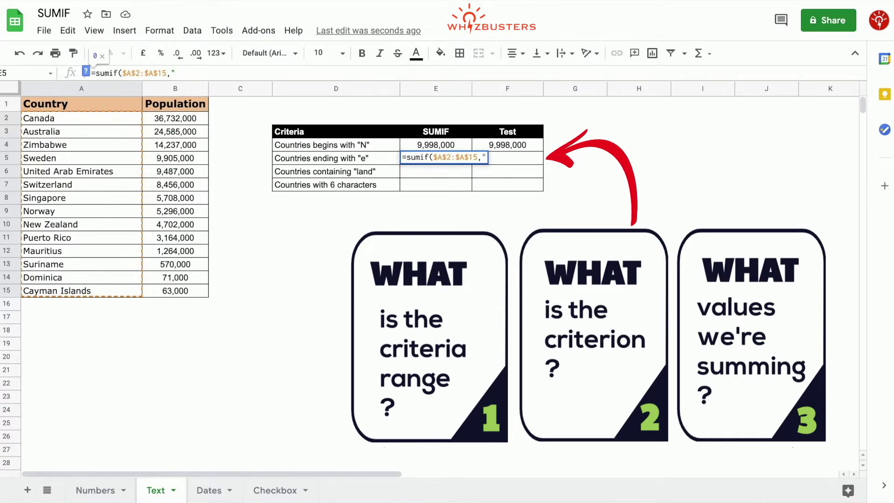
{"action": "type", "text": "*e\","}
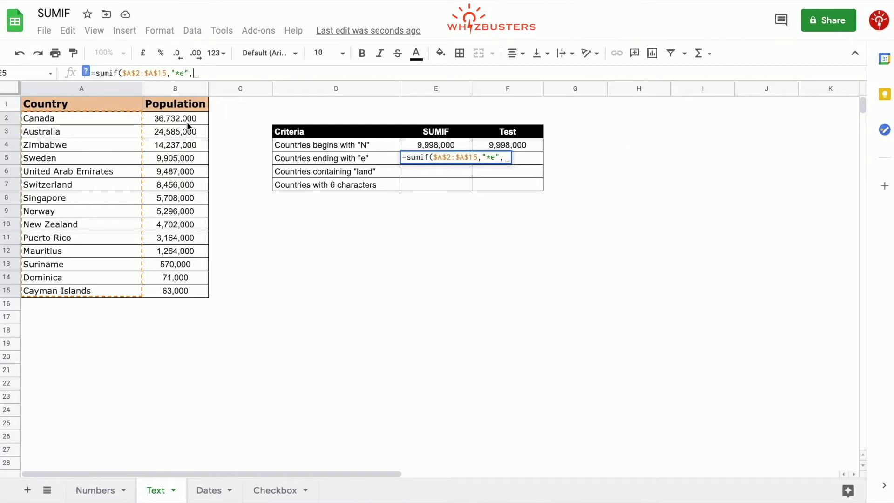
{"action": "left_click_drag", "start_coordinate": [188, 119], "coordinate": [190, 291]}
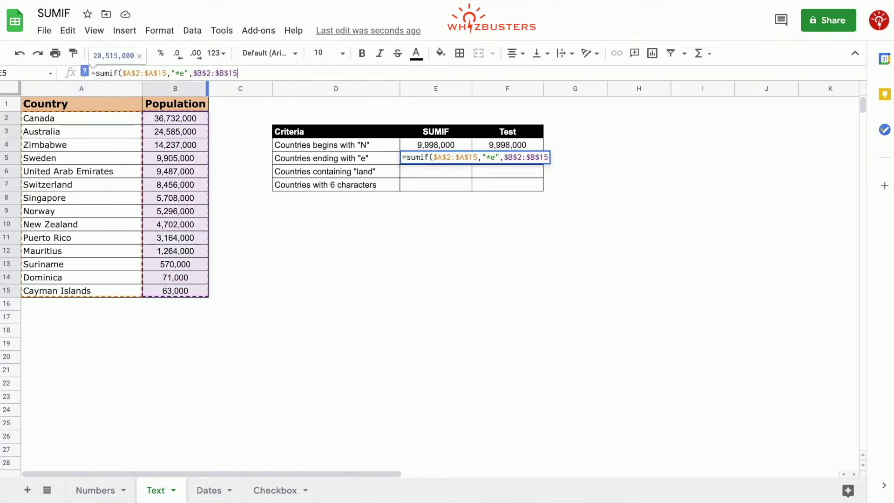
{"action": "type", "text": ")"}
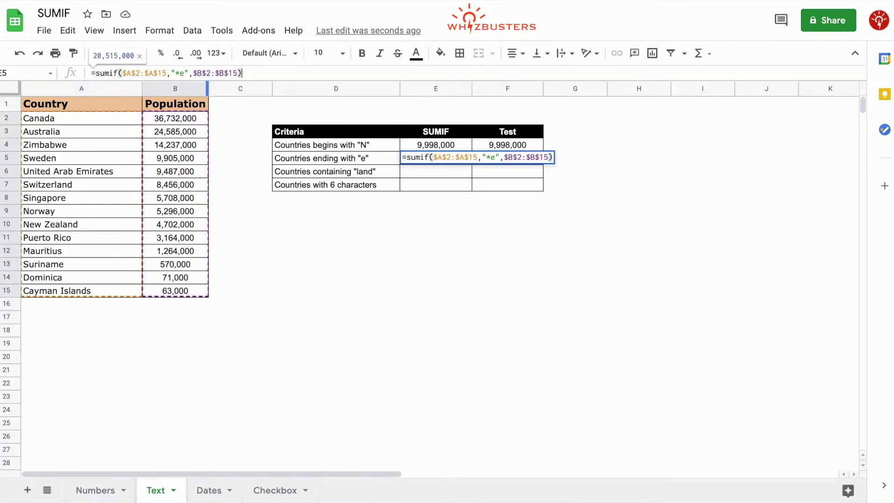
{"action": "key", "text": "Return"}
{"action": "left_click", "coordinate": [437, 161]}
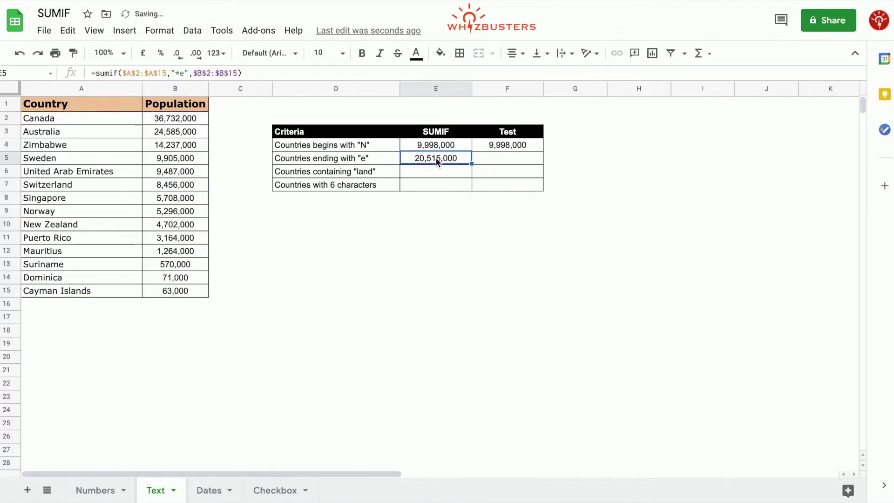
- Enter =SUM(B4,B8,B13) in F5 for Zimbabwe, Switzerland and Suriname, giving 20,515,000
{"action": "left_click", "coordinate": [504, 158]}
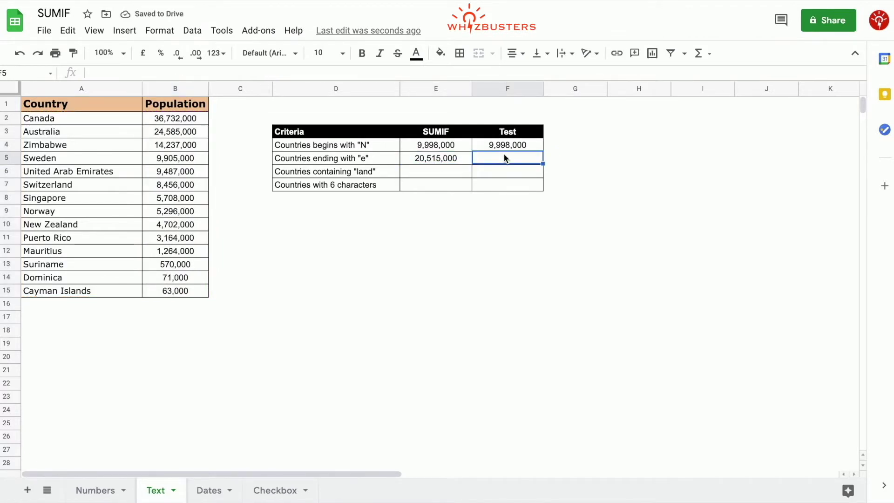
{"action": "type", "text": "=sum("}
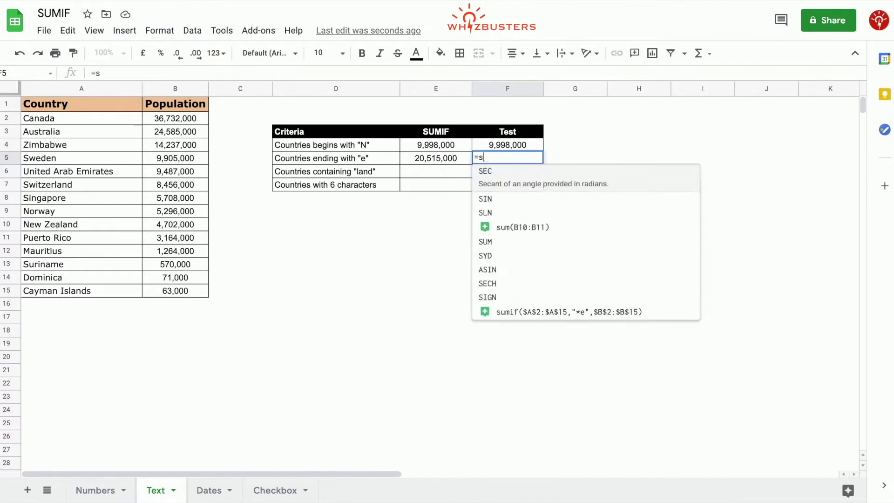
{"action": "left_click", "coordinate": [194, 144]}
{"action": "type", "text": ","}
{"action": "left_click", "coordinate": [170, 200]}
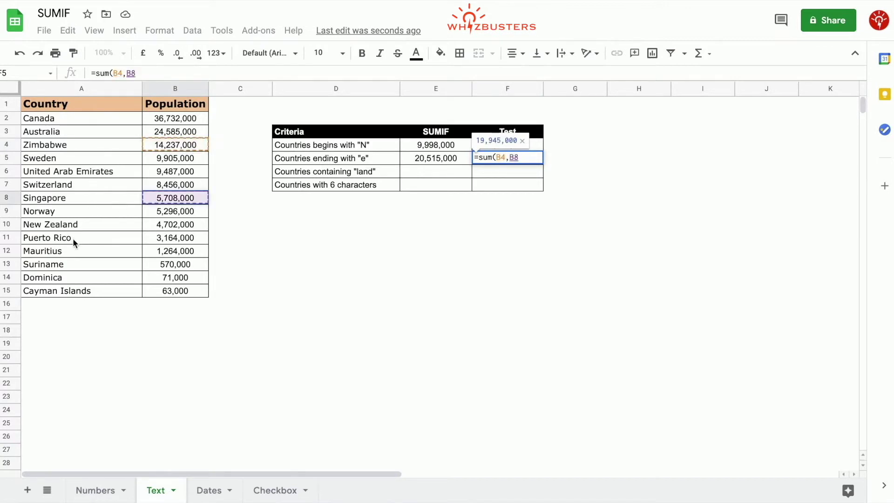
{"action": "type", "text": ","}
{"action": "left_click", "coordinate": [180, 263]}
{"action": "key", "text": "Return"}
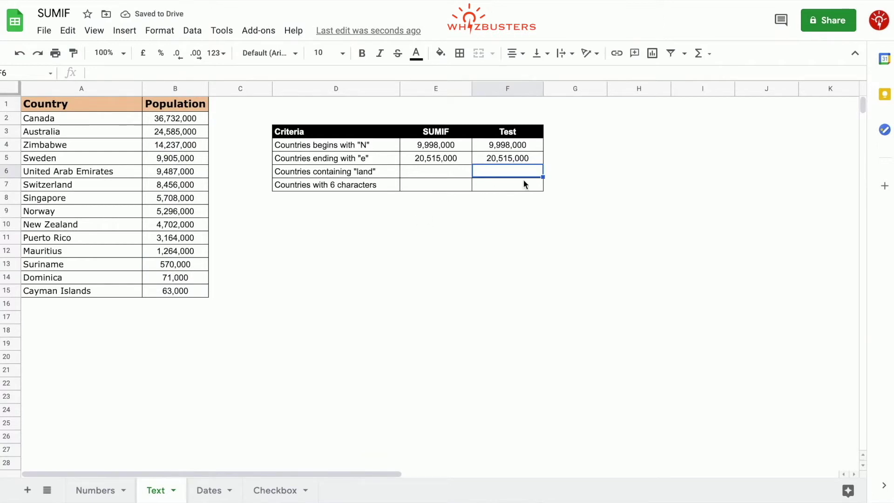
- Start a SUMIF in E6 with the absolute criteria range $A$2:$A$15
{"action": "left_click", "coordinate": [438, 171]}
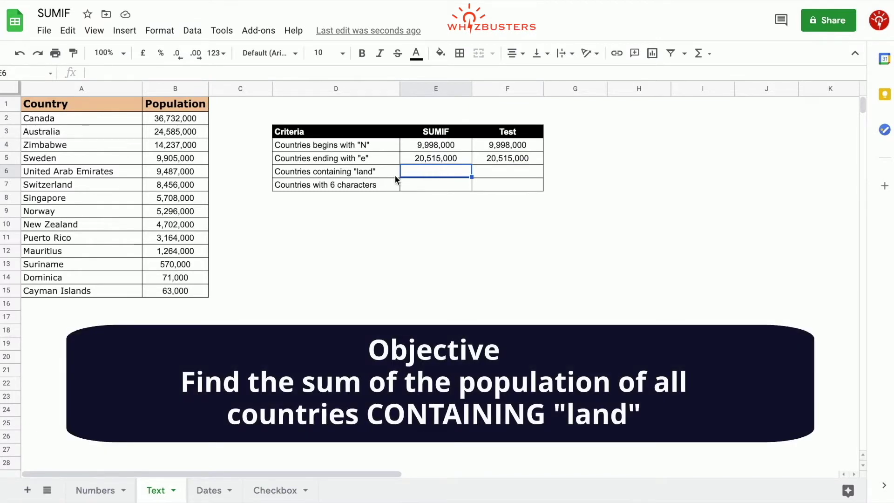
{"action": "type", "text": "=sum"}
{"action": "key", "text": "Escape"}
{"action": "type", "text": "=sumif("}
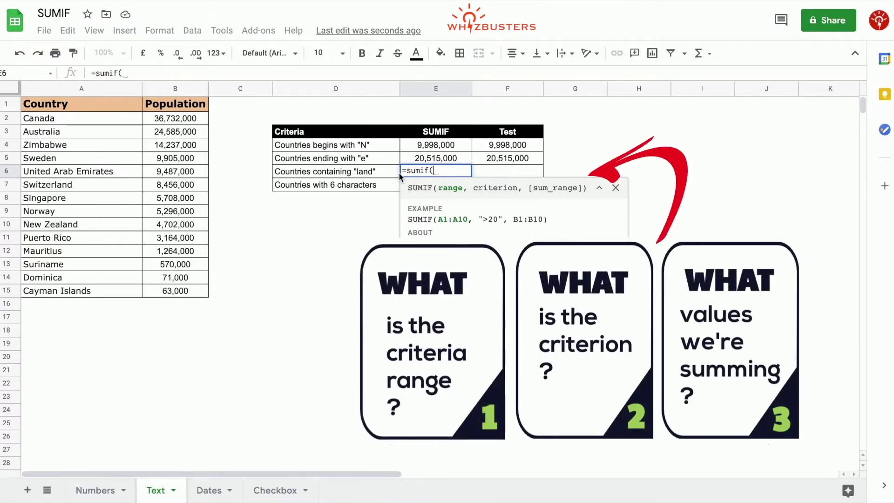
{"action": "left_click_drag", "start_coordinate": [104, 116], "coordinate": [96, 292]}
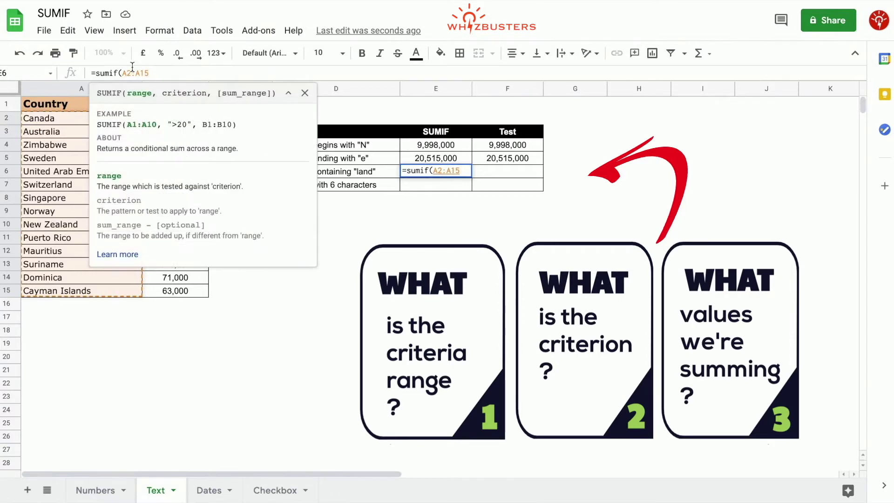
{"action": "key", "text": "F4"}
{"action": "type", "text": ","}
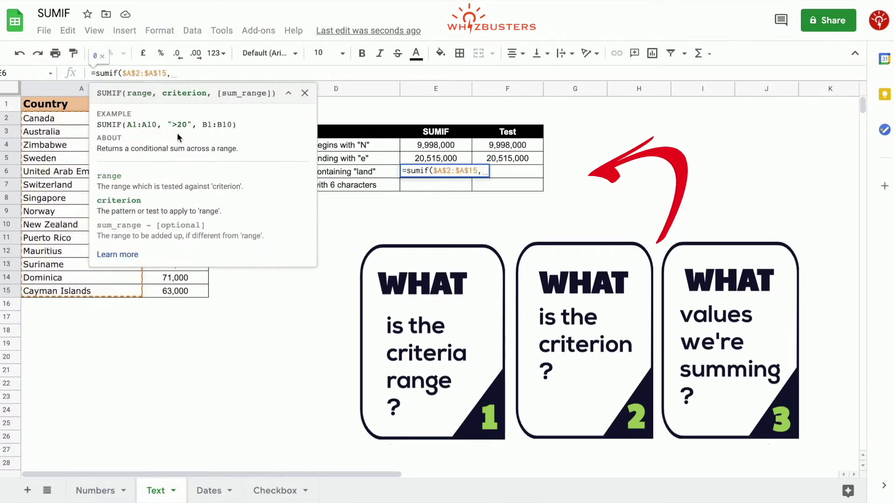
{"action": "left_click", "coordinate": [305, 93]}
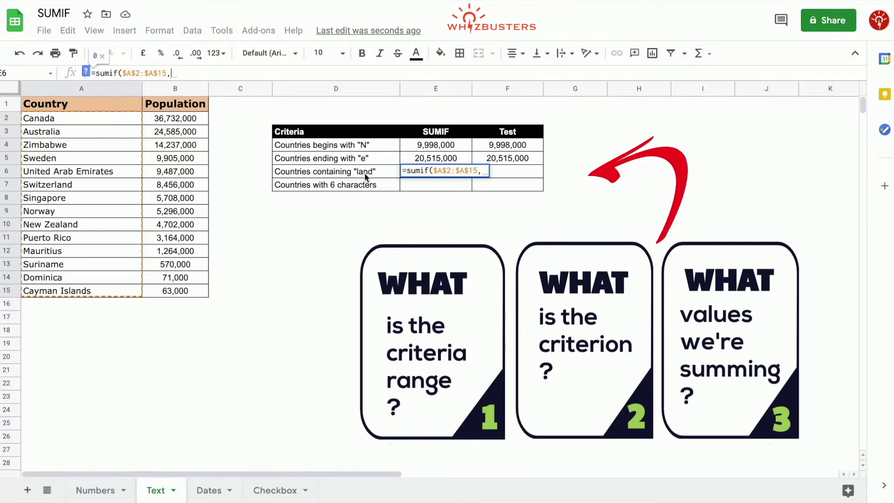
- Complete the E6 SUMIF with criterion "*land*" and absolute sum range $B$2:$B$15
{"action": "type", "text": "\""}
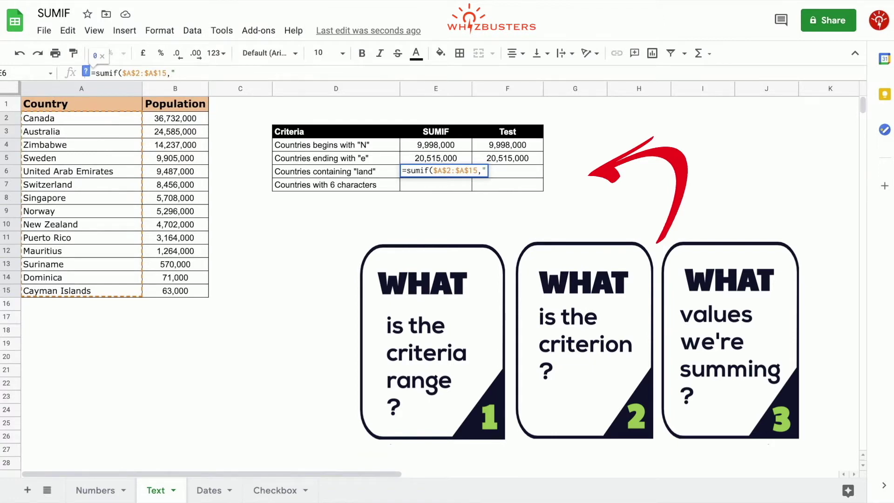
{"action": "type", "text": "*land"}
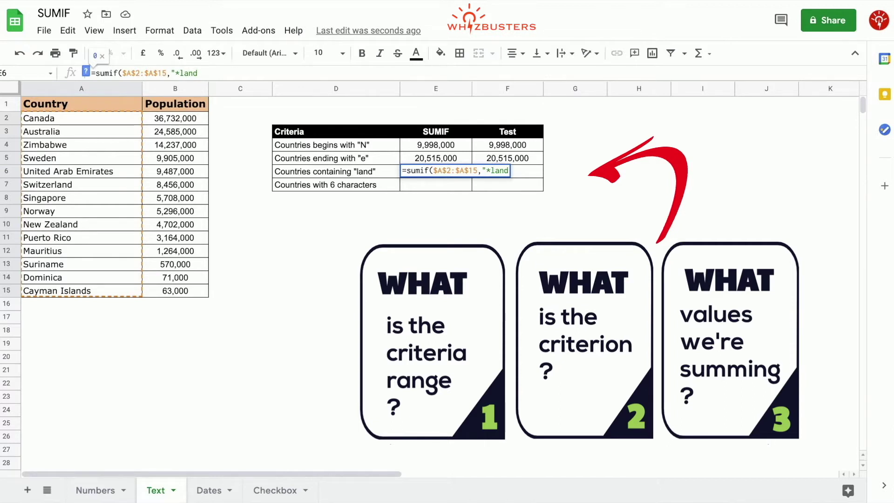
{"action": "type", "text": "*\","}
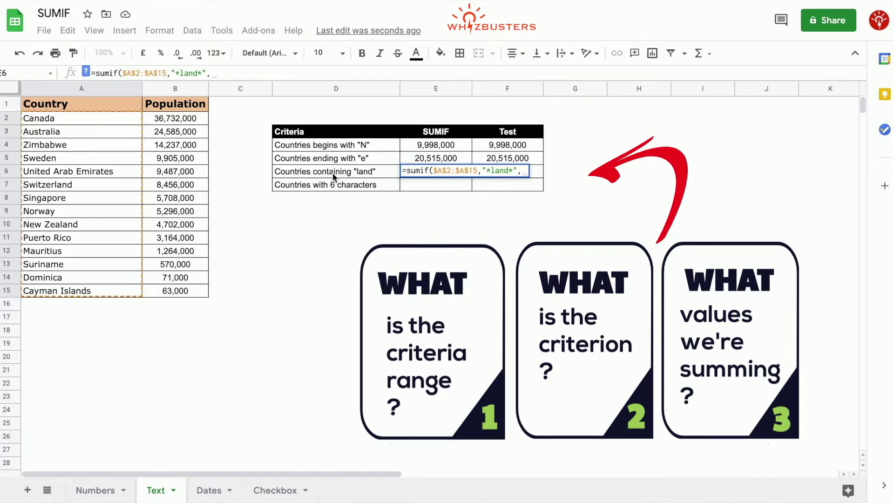
{"action": "left_click_drag", "start_coordinate": [192, 119], "coordinate": [194, 289]}
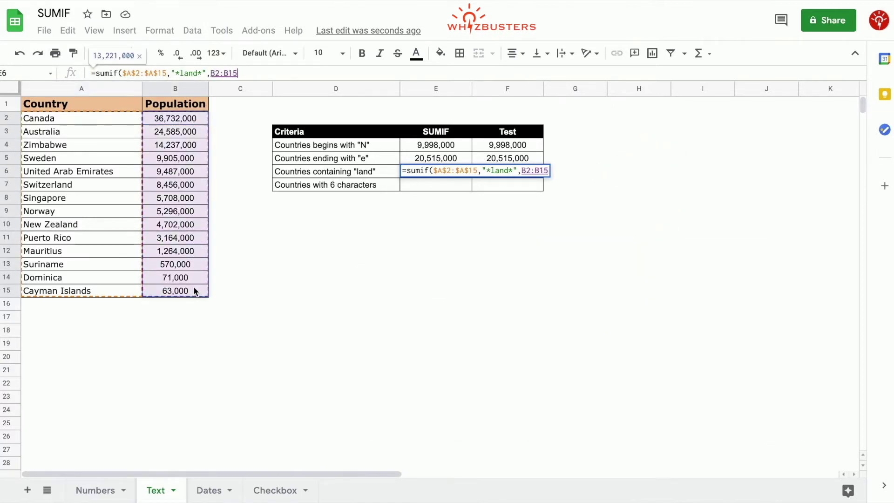
{"action": "left_click", "coordinate": [218, 71]}
{"action": "key", "text": "F4"}
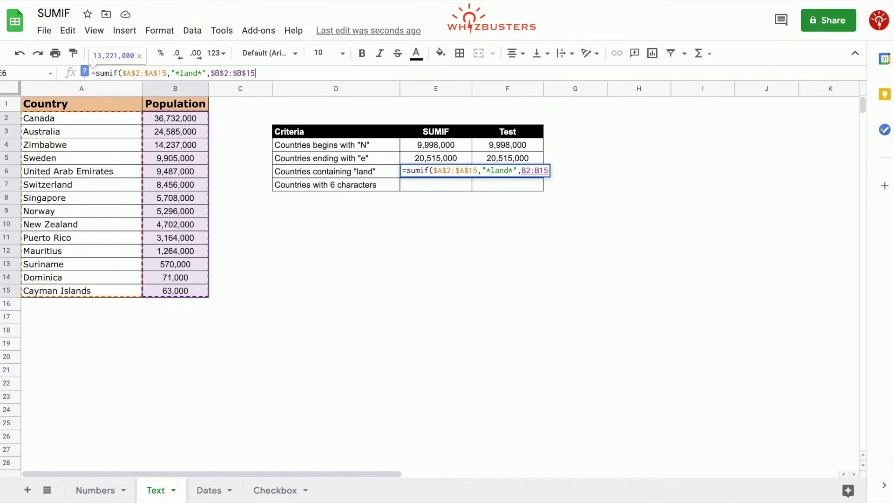
{"action": "type", "text": ")"}
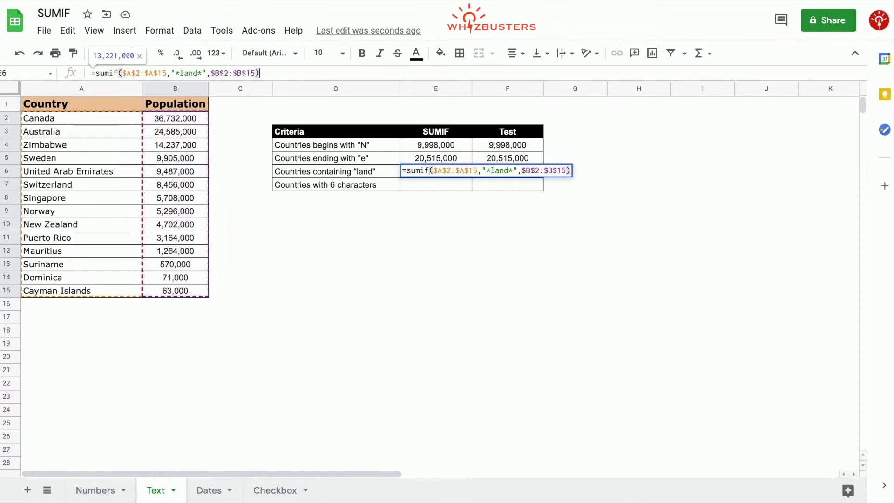
{"action": "key", "text": "Return"}
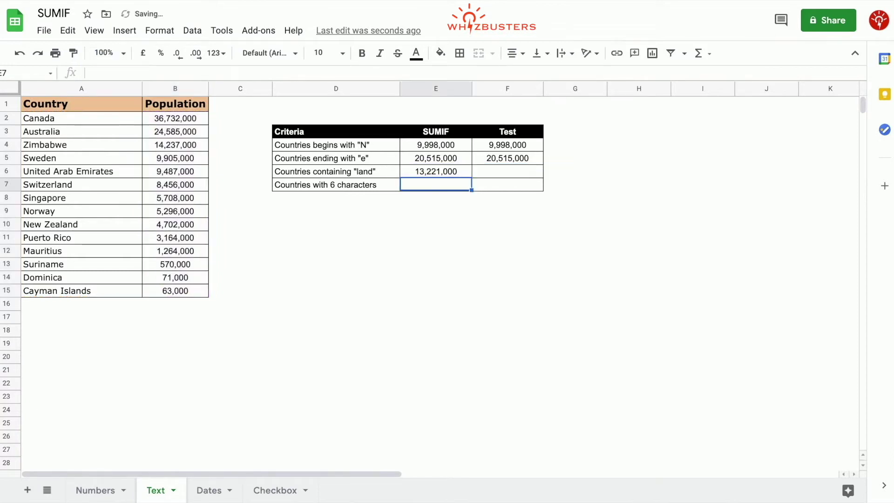
- Enter =SUM(B7,B10,B15) in F6 for Switzerland, New Zealand and Cayman Islands
{"action": "left_click", "coordinate": [498, 175]}
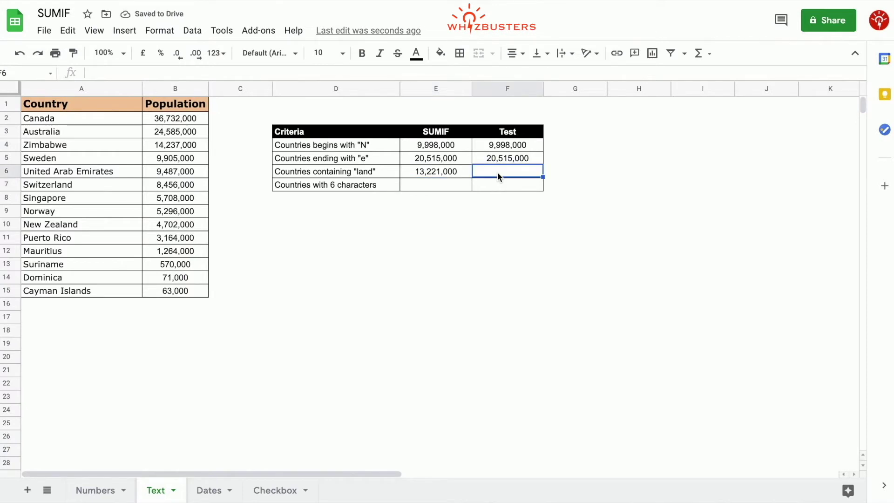
{"action": "type", "text": "=sum("}
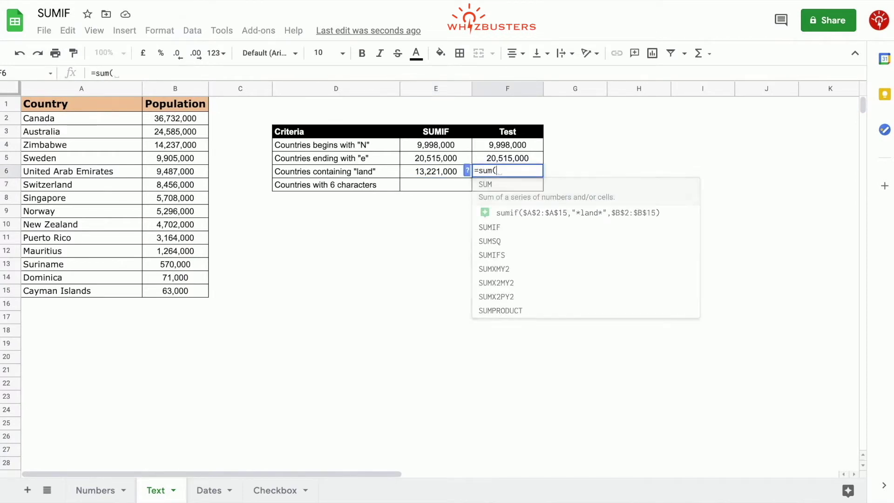
{"action": "left_click", "coordinate": [181, 185]}
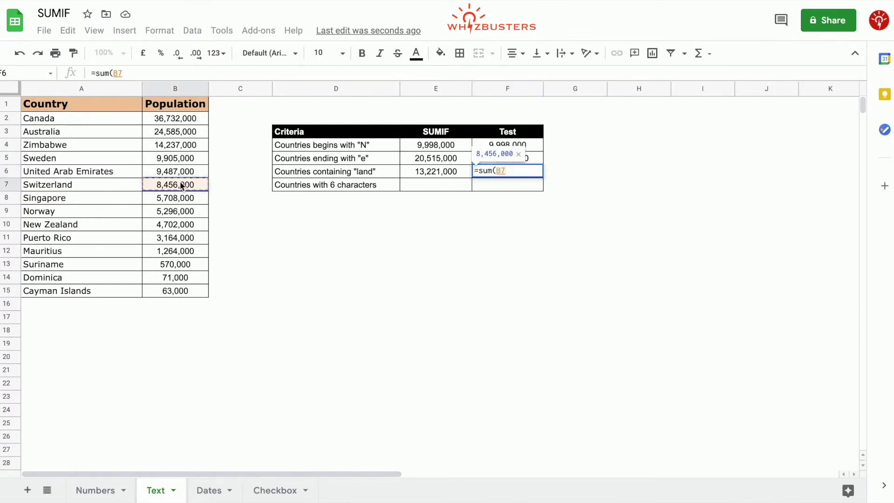
{"action": "type", "text": ","}
{"action": "left_click", "coordinate": [193, 225]}
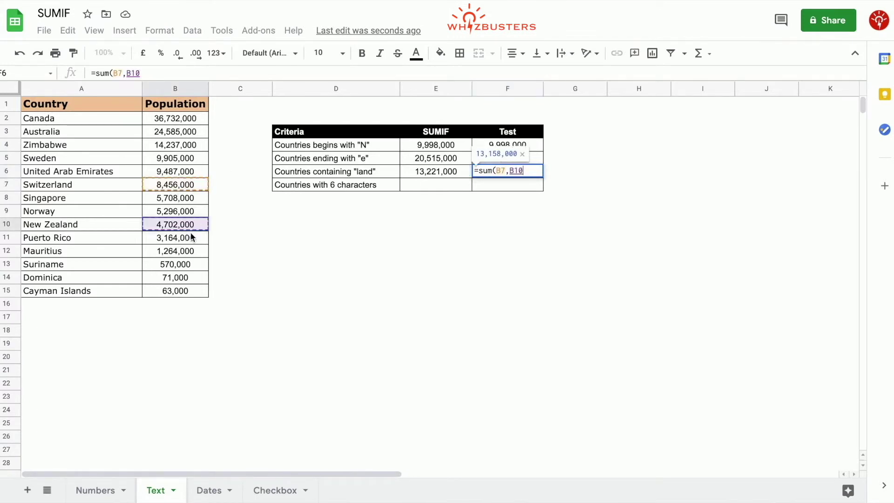
{"action": "type", "text": ","}
{"action": "left_click", "coordinate": [183, 294]}
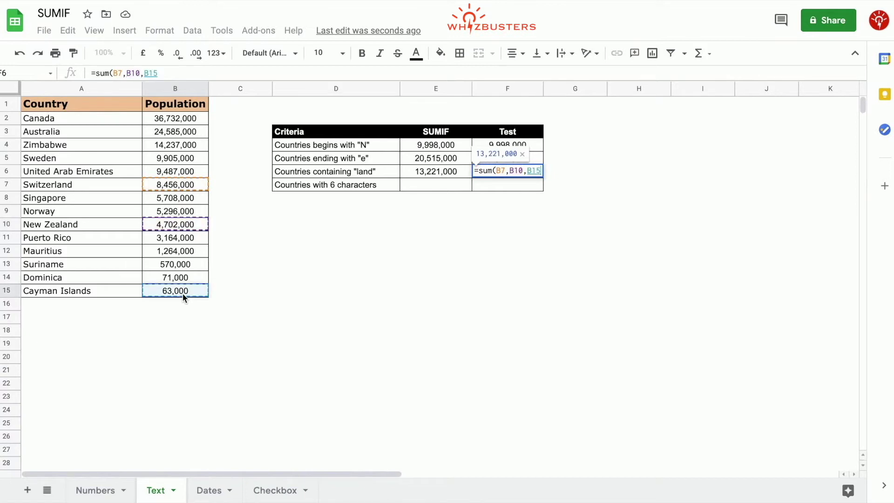
{"action": "key", "text": "Return"}
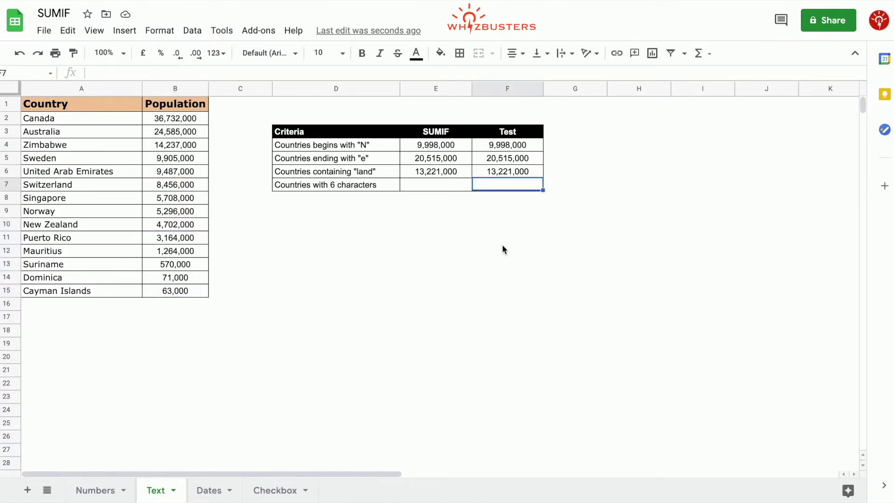
{"action": "left_click", "coordinate": [436, 186]}
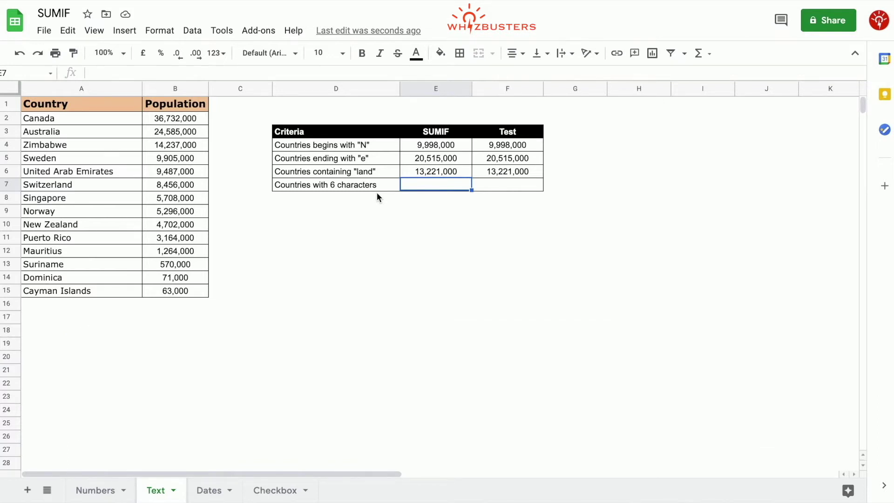
- Enter =sumif($A$2:$A$15,"??????",$B$2:$B$15) in E7 for six-character country names
{"action": "type", "text": "="}
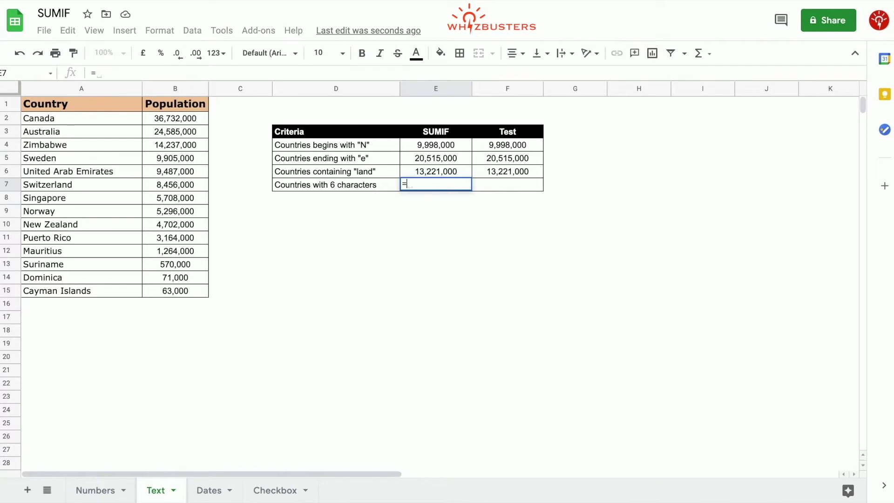
{"action": "type", "text": "sumif("}
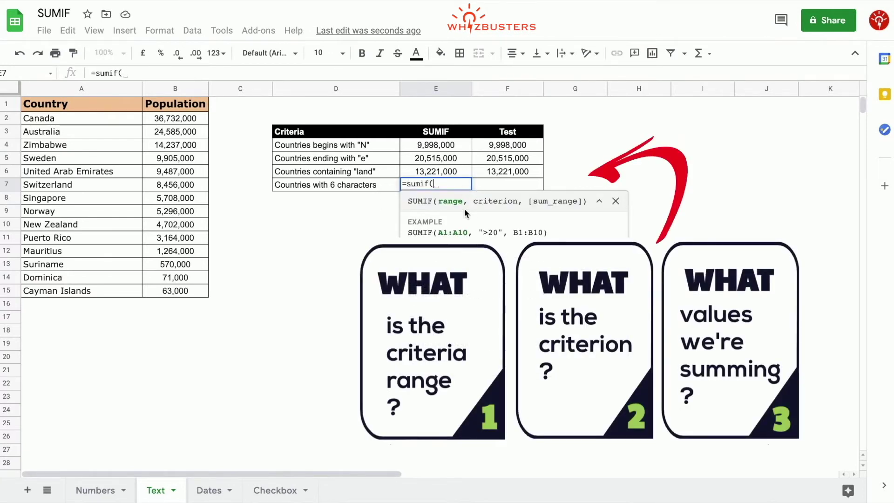
{"action": "left_click_drag", "start_coordinate": [102, 116], "coordinate": [94, 288]}
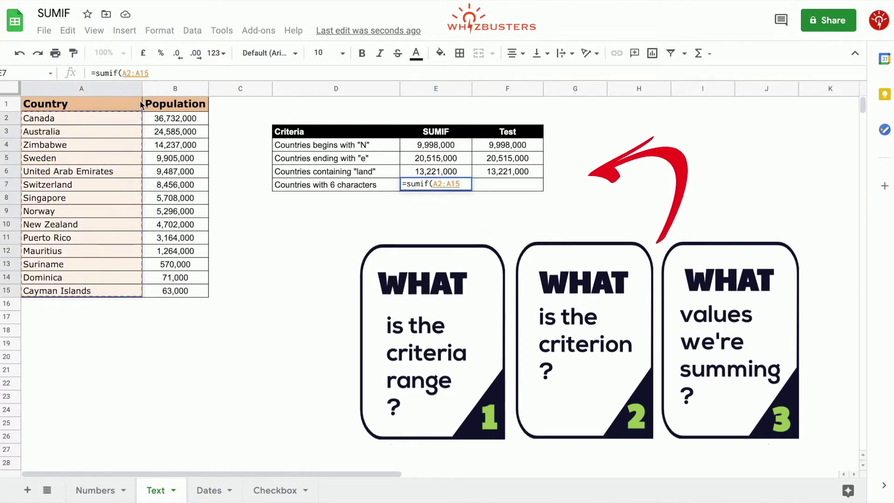
{"action": "key", "text": "F4"}
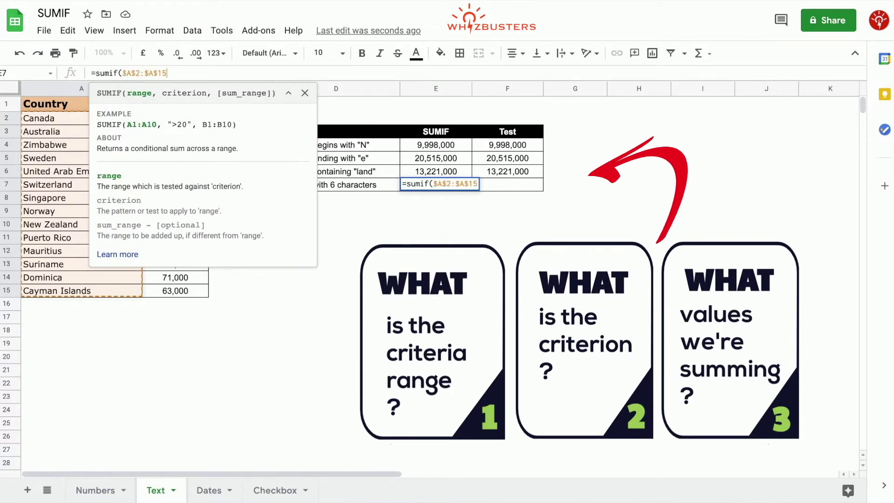
{"action": "type", "text": ","}
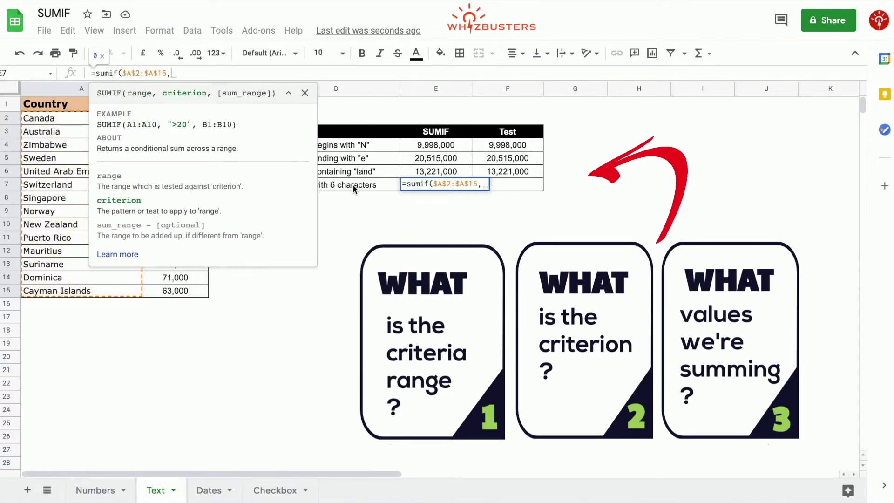
{"action": "key", "text": "shift+F1"}
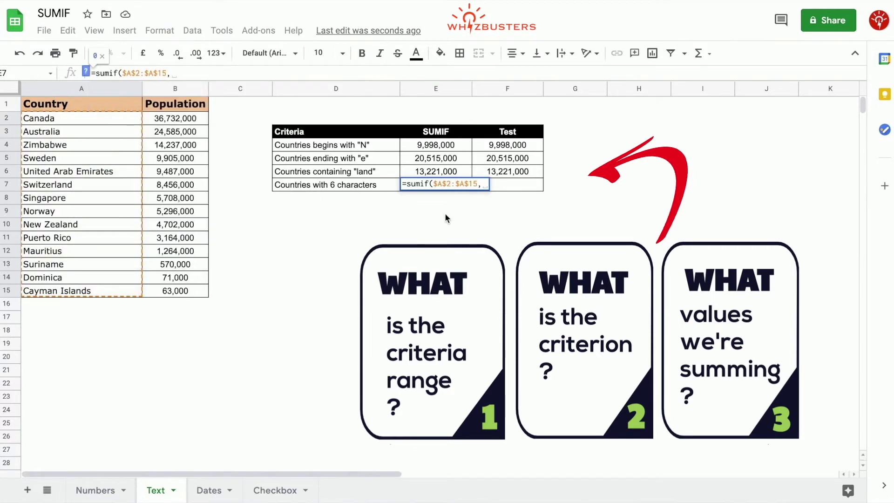
{"action": "type", "text": "\""}
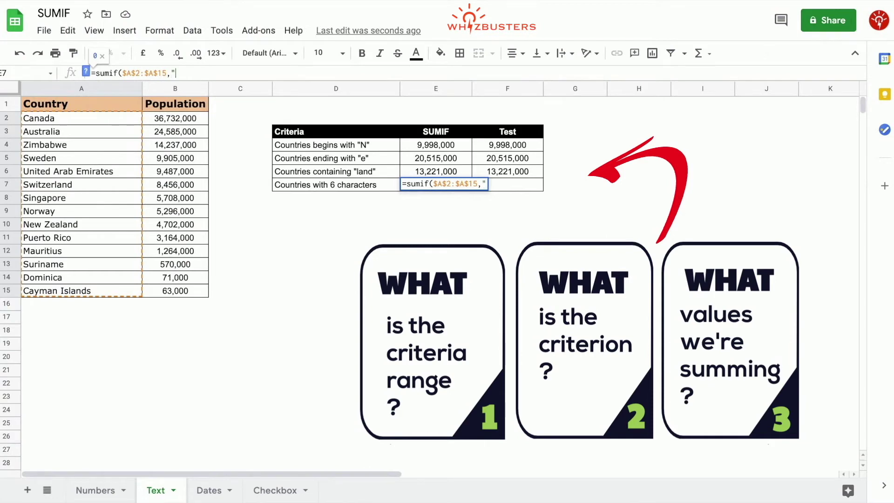
{"action": "type", "text": "??????\","}
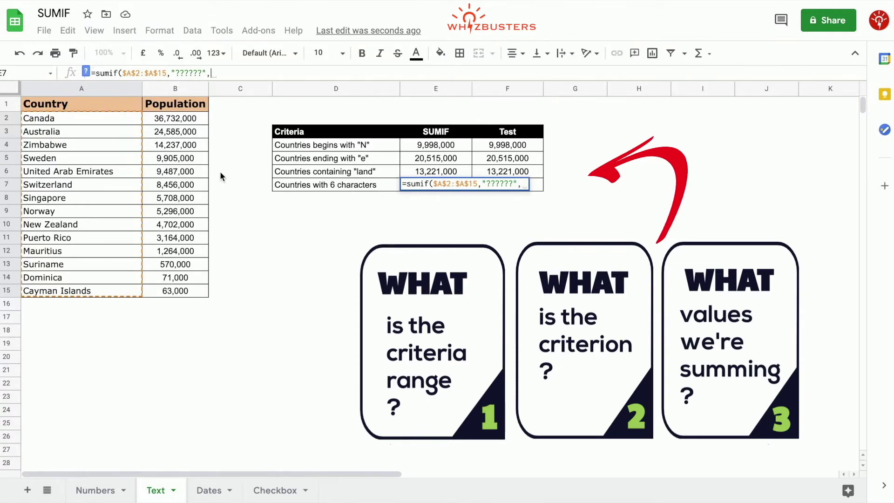
{"action": "left_click_drag", "start_coordinate": [175, 119], "coordinate": [175, 291]}
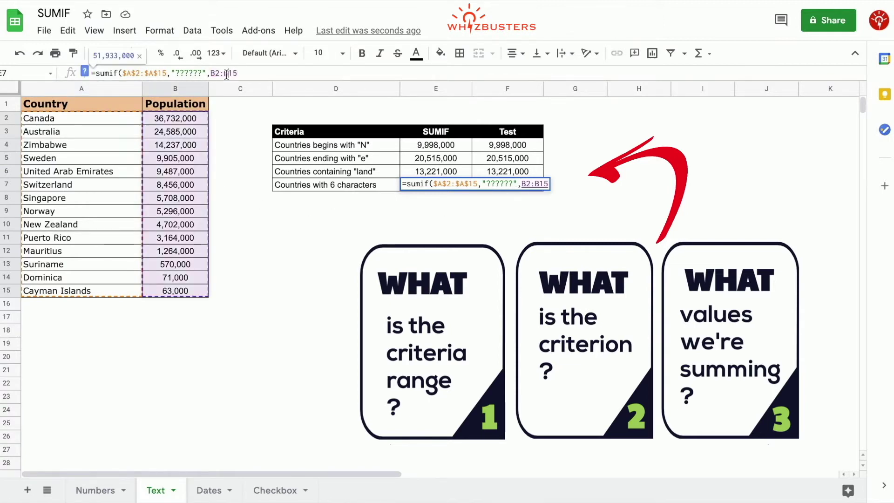
{"action": "key", "text": "F4"}
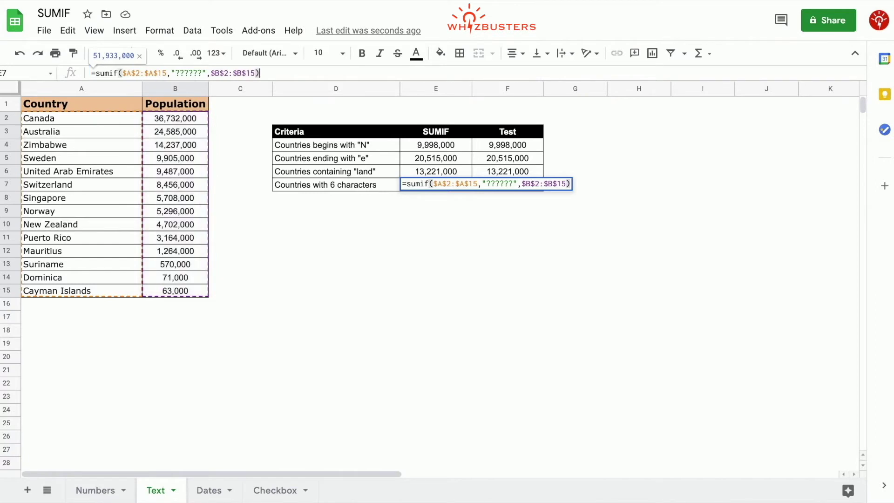
{"action": "key", "text": "Tab"}
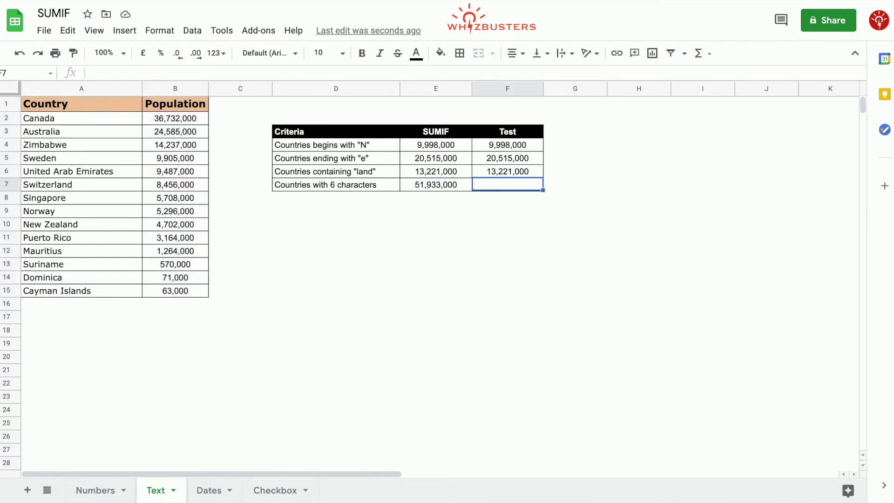
- Enter =sum(B2,B5,B9) in F7 for Canada, Sweden and Norway, giving 51,933,000
{"action": "type", "text": "=sum("}
{"action": "left_click", "coordinate": [184, 119]}
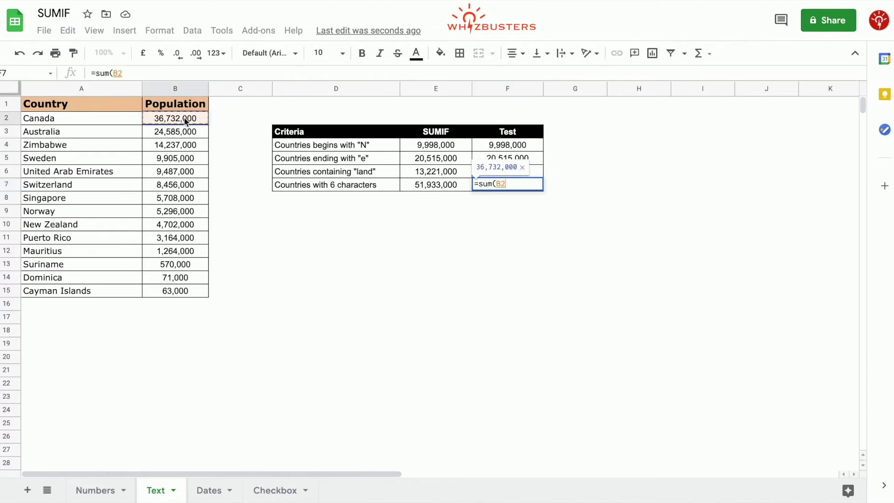
{"action": "type", "text": ","}
{"action": "left_click", "coordinate": [173, 161]}
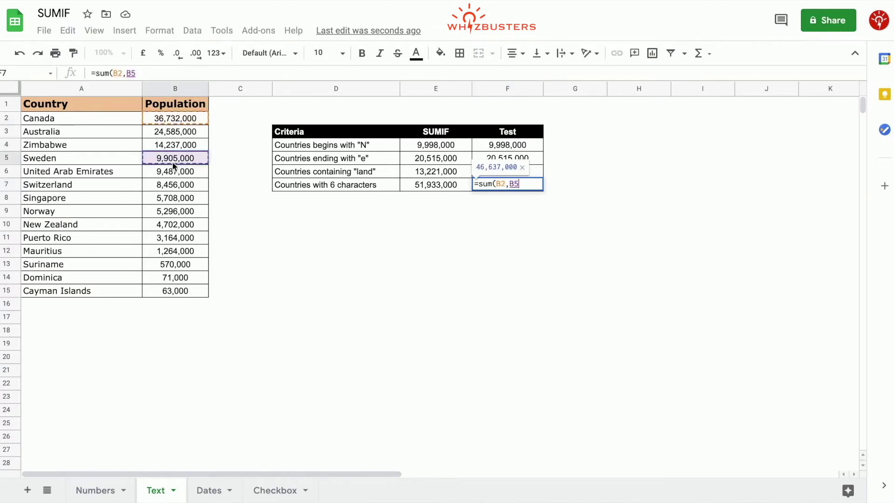
{"action": "type", "text": ","}
{"action": "left_click", "coordinate": [175, 212]}
{"action": "type", "text": ")"}
{"action": "key", "text": "Return"}
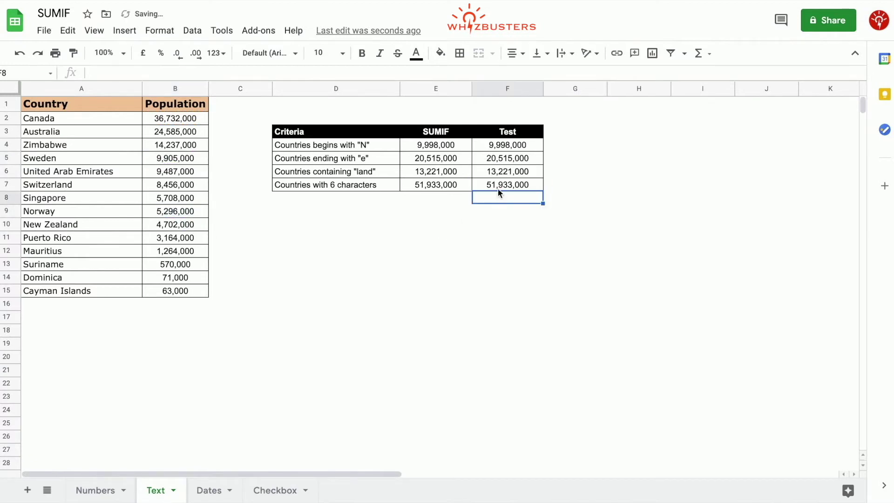
{"action": "left_click", "coordinate": [494, 224]}
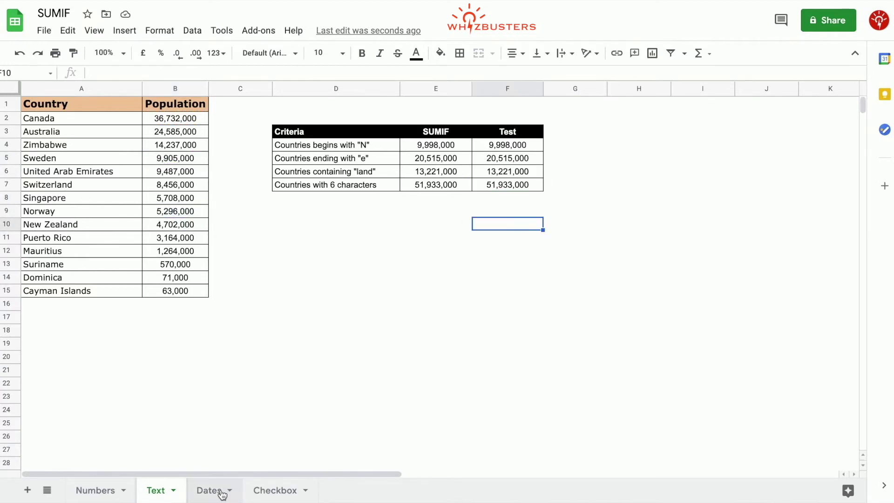
- On the Dates sheet, start a SUMIF in F4 over the absolute date range $A$2:$A$15
{"action": "left_click", "coordinate": [210, 490]}
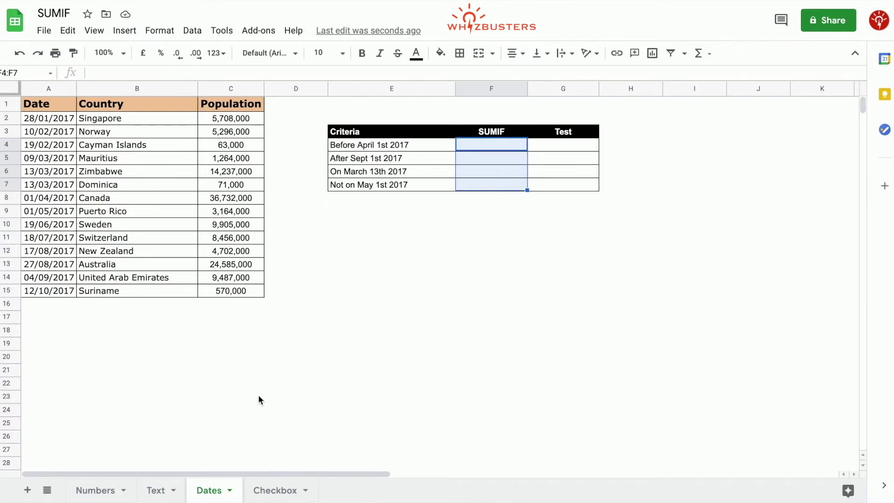
{"action": "left_click", "coordinate": [365, 371]}
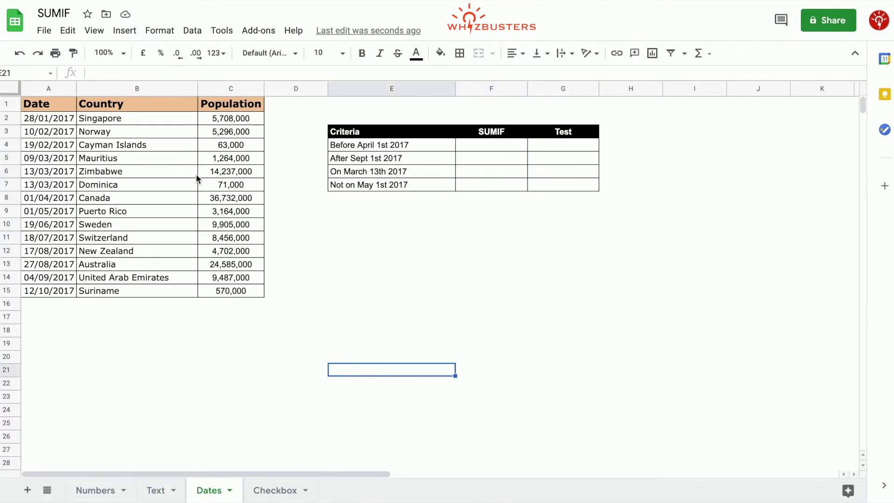
{"action": "left_click", "coordinate": [404, 147]}
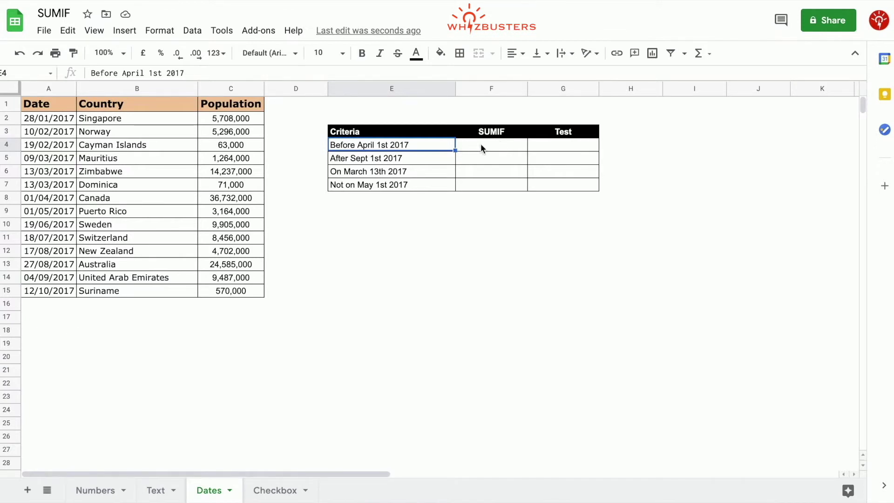
{"action": "left_click", "coordinate": [481, 143]}
{"action": "type", "text": "=sumif("}
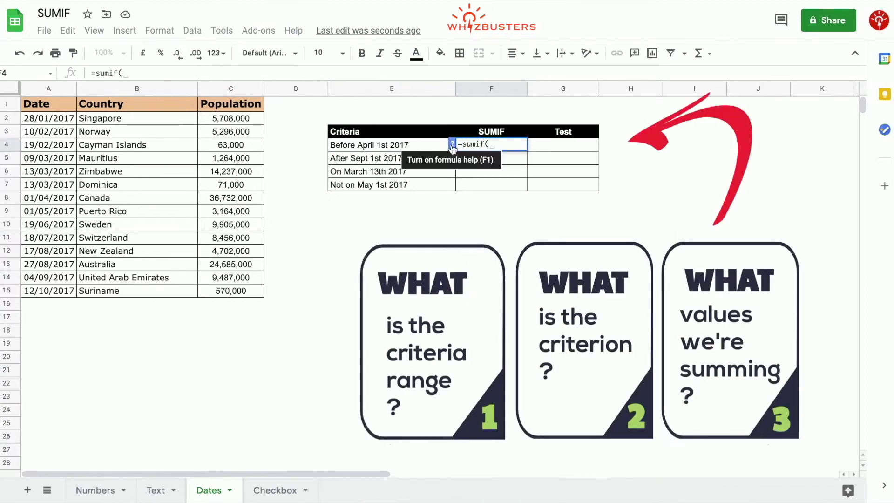
{"action": "left_click", "coordinate": [452, 144]}
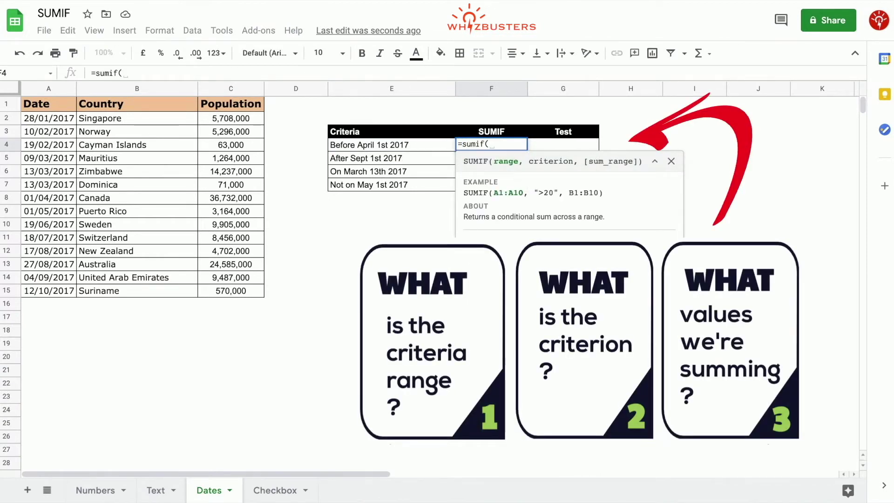
{"action": "left_click", "coordinate": [48, 119]}
{"action": "left_click_drag", "start_coordinate": [48, 120], "coordinate": [55, 291]}
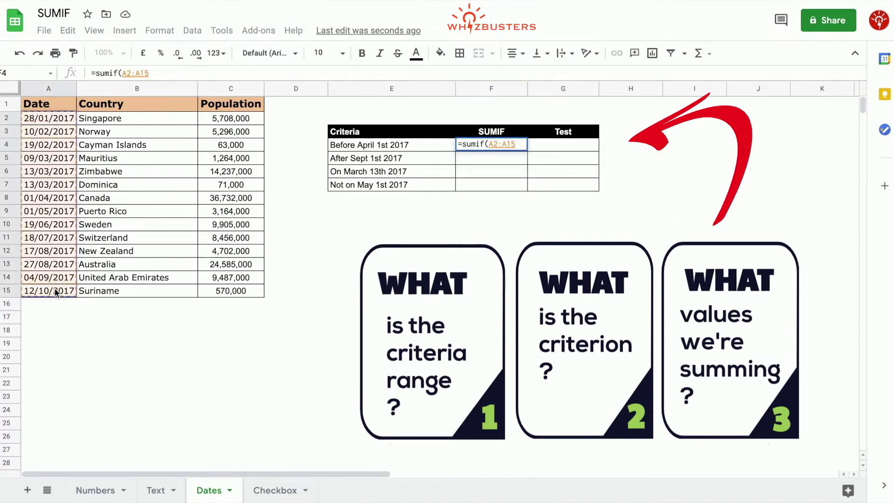
{"action": "type", "text": ","}
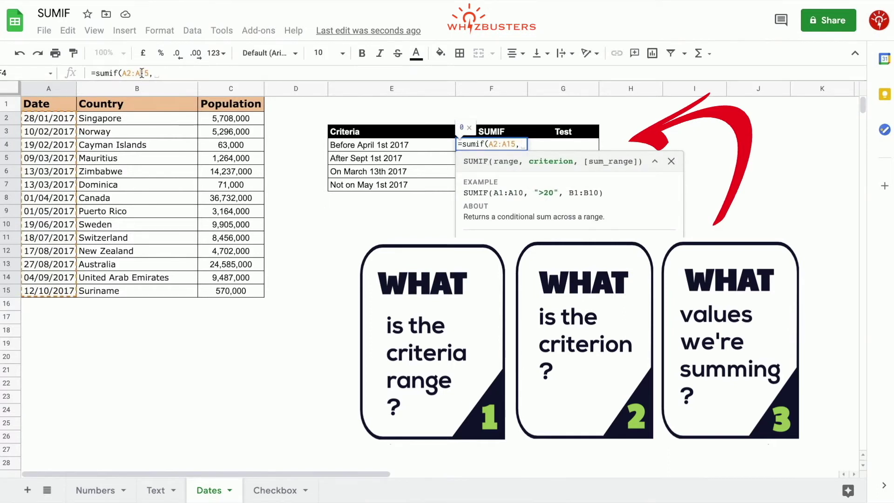
{"action": "key", "text": "F4"}
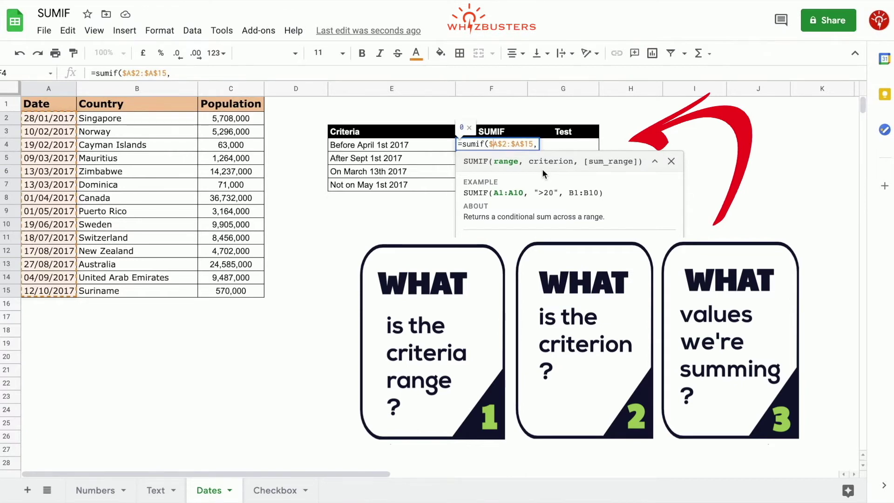
- Complete the F4 SUMIF with criterion "<2017/04/01" and absolute sum range $C$2:$C$15
{"action": "type", "text": "\""}
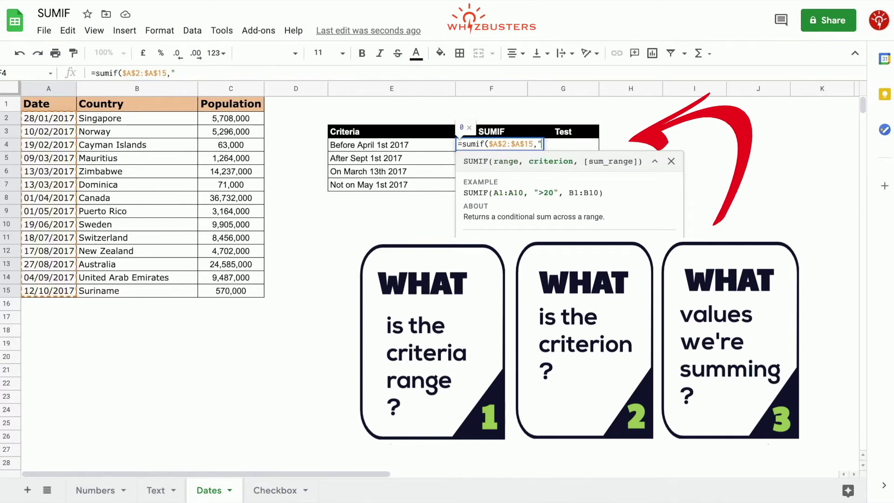
{"action": "type", "text": "<2017/04/01"}
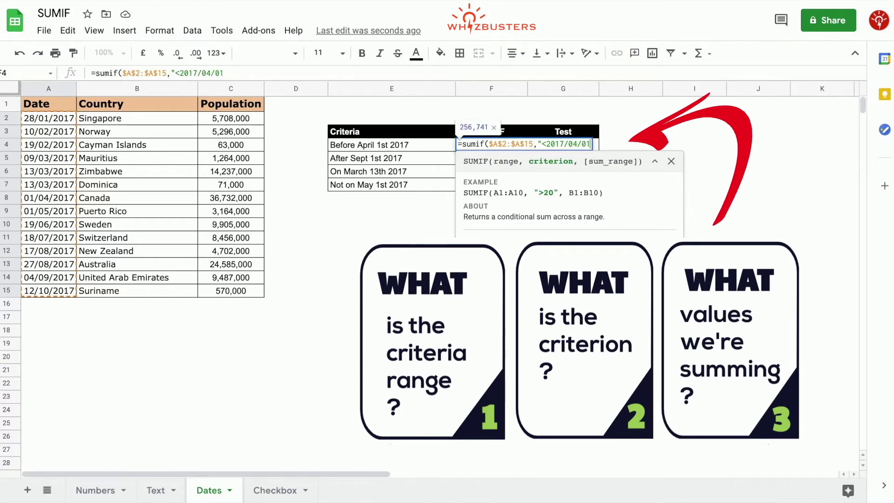
{"action": "type", "text": "\","}
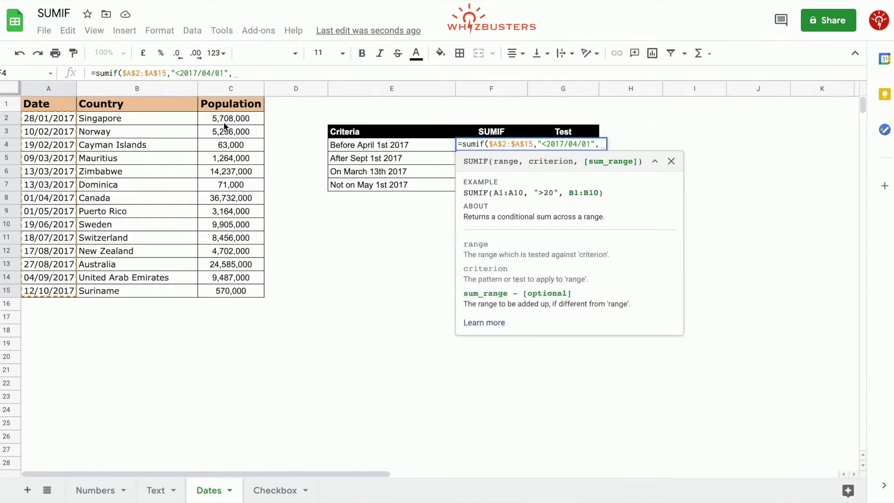
{"action": "left_click_drag", "start_coordinate": [225, 119], "coordinate": [230, 184]}
{"action": "left_click_drag", "start_coordinate": [229, 230], "coordinate": [229, 291]}
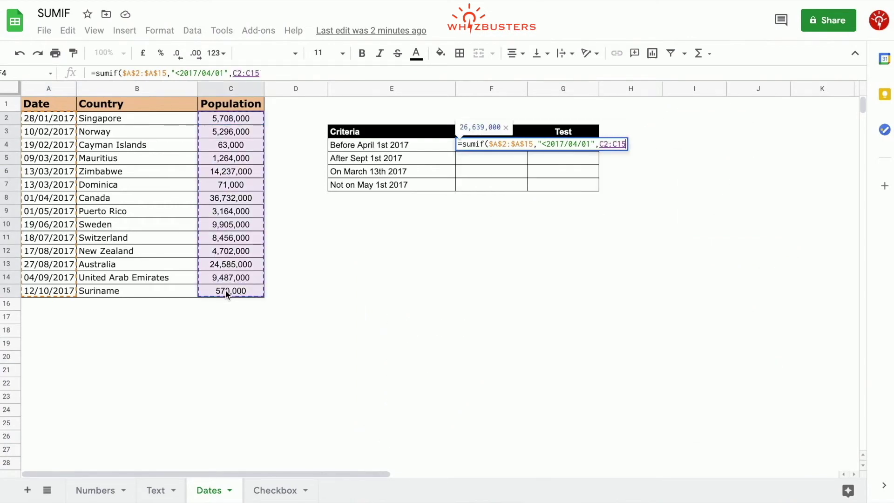
{"action": "left_click", "coordinate": [243, 72]}
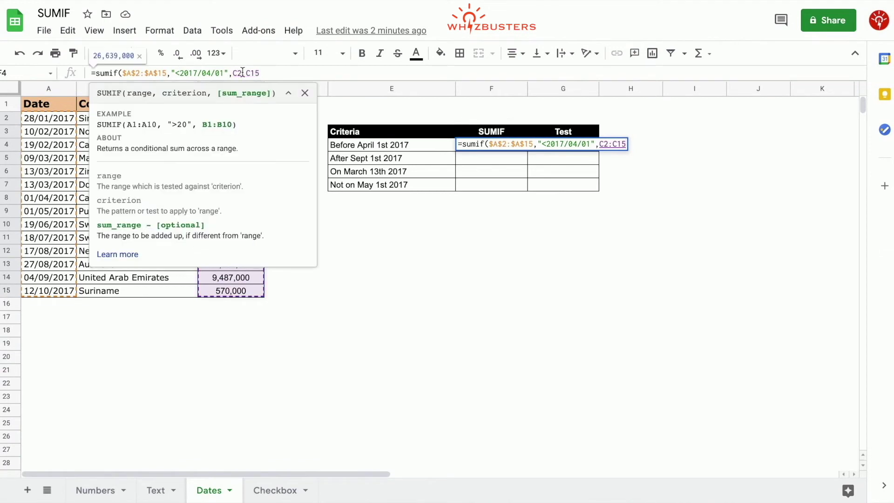
{"action": "key", "text": "F4"}
{"action": "type", "text": ")"}
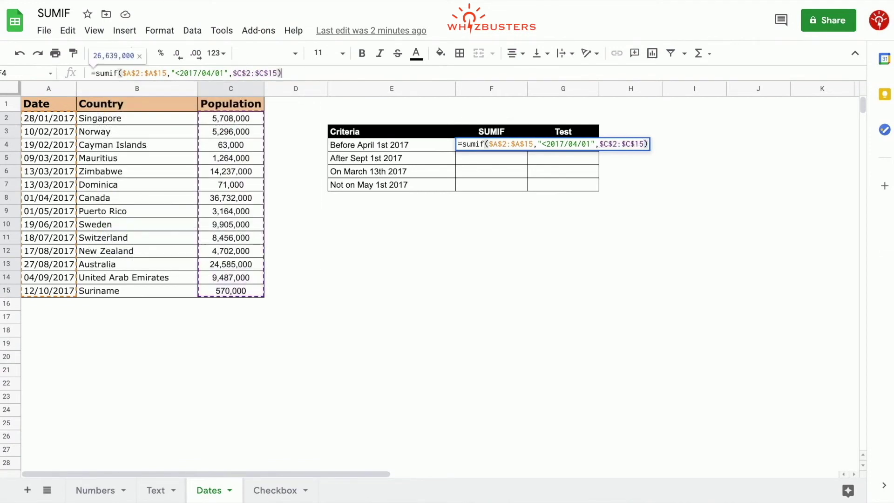
{"action": "key", "text": "Return"}
{"action": "left_click", "coordinate": [477, 145]}
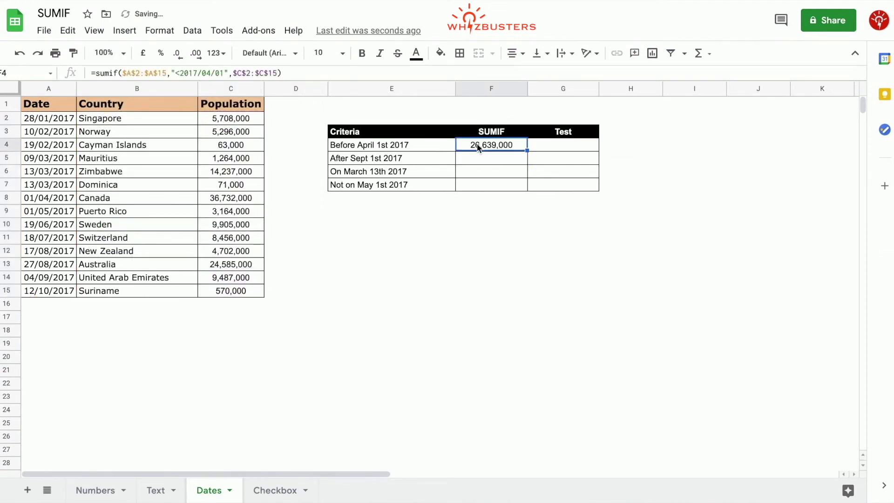
- Enter =sum(C2:C7) in G4 as the Before April 1st 2017 test, giving 26,639,000
{"action": "left_click", "coordinate": [556, 147]}
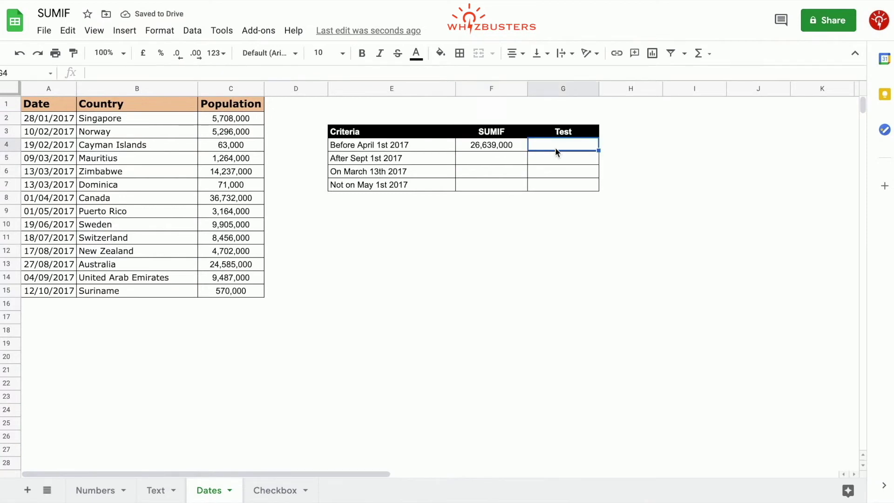
{"action": "type", "text": "=sum("}
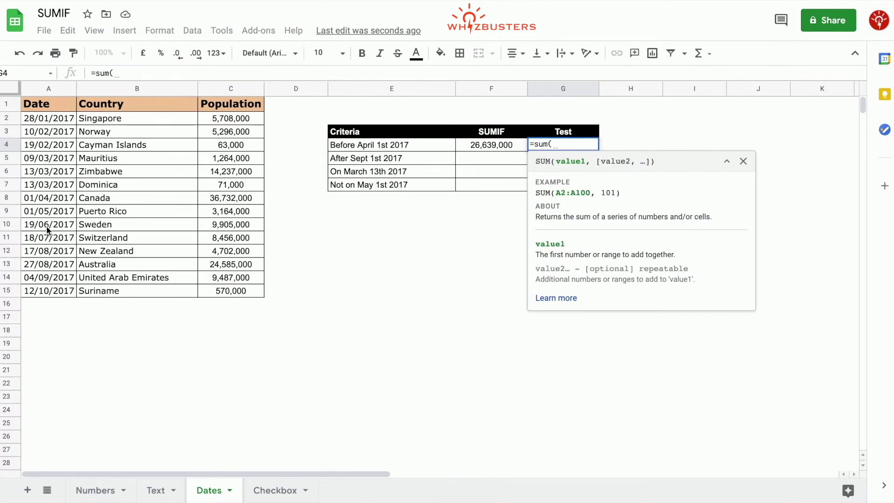
{"action": "left_click_drag", "start_coordinate": [238, 189], "coordinate": [240, 119]}
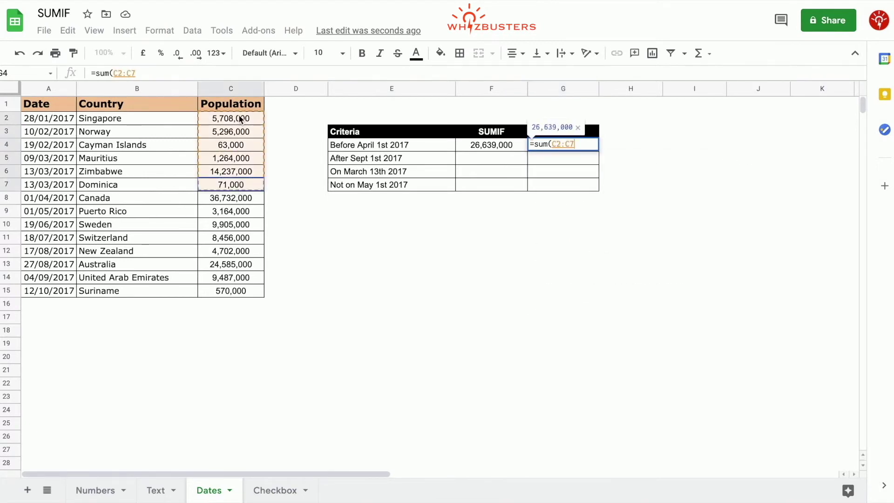
{"action": "type", "text": ")"}
{"action": "key", "text": "Return"}
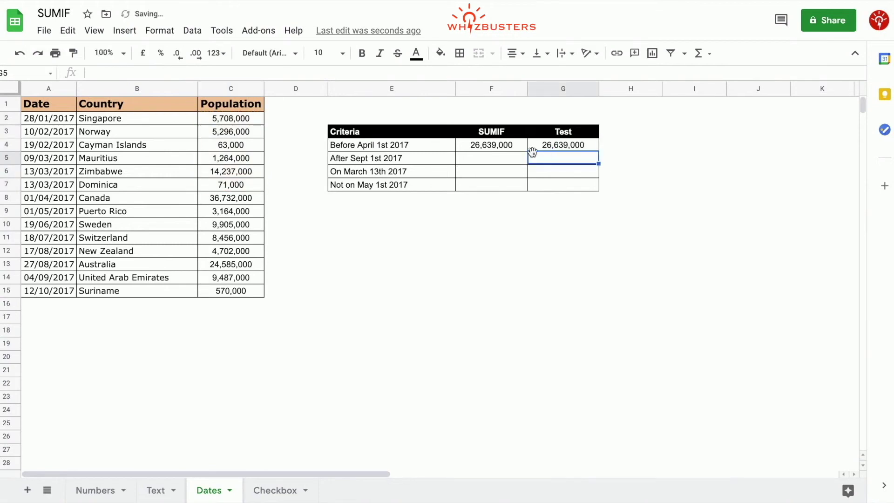
{"action": "left_click", "coordinate": [420, 163]}
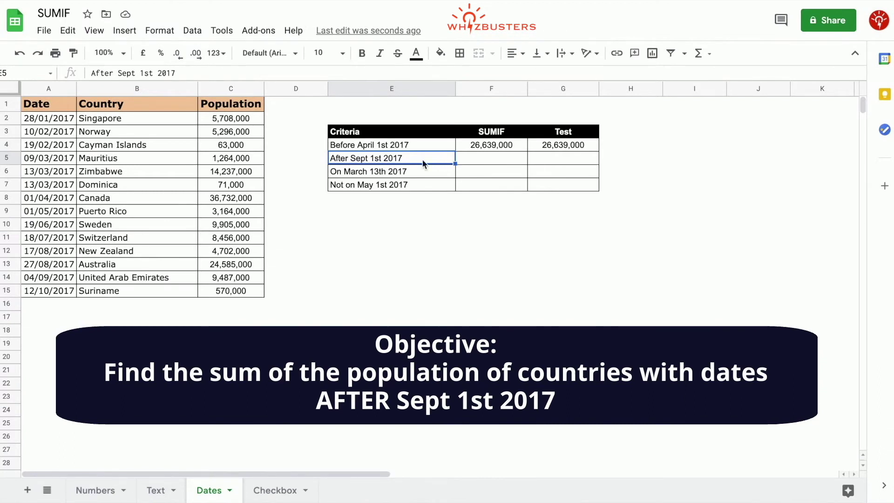
- Start a SUMIF in F5 over the absolute date range $A$2:$A$15
{"action": "key", "text": "Right"}
{"action": "type", "text": "=sumif("}
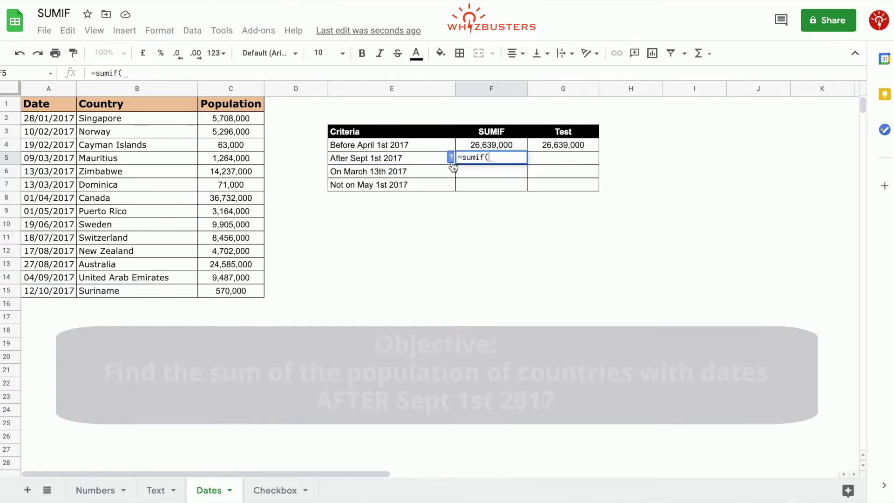
{"action": "left_click", "coordinate": [451, 160]}
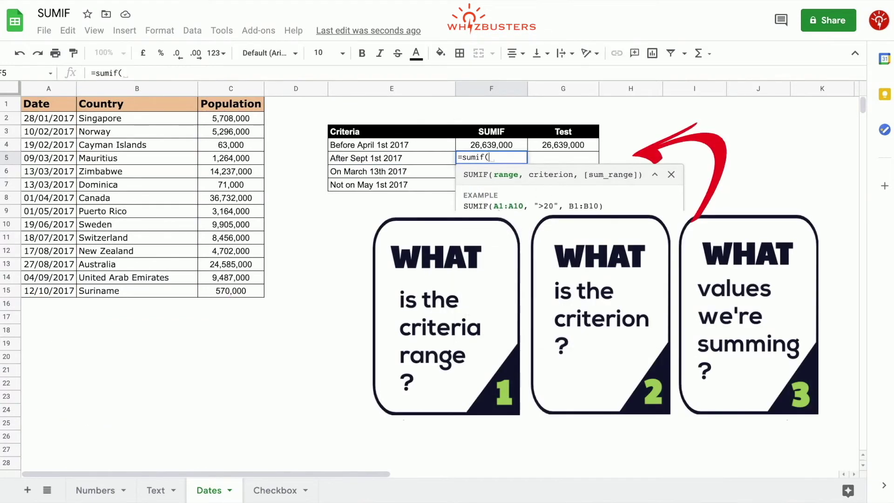
{"action": "left_click_drag", "start_coordinate": [48, 119], "coordinate": [49, 290]}
{"action": "left_click", "coordinate": [133, 73]}
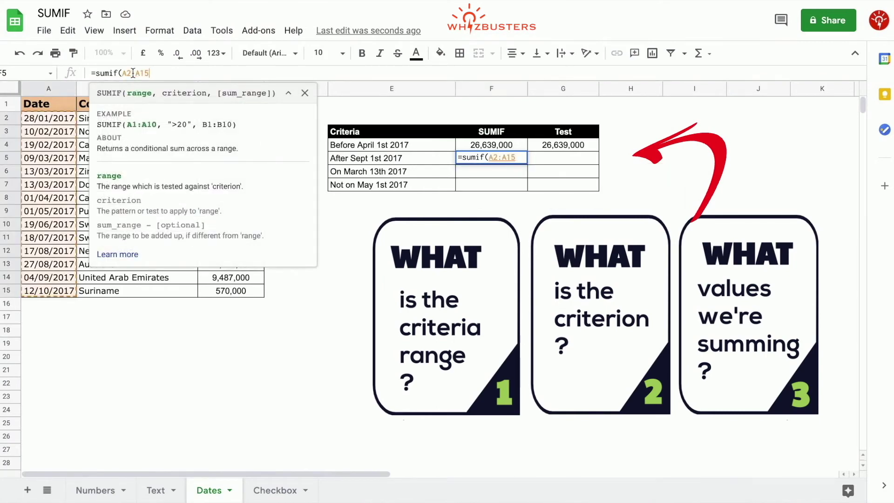
{"action": "key", "text": "F4"}
{"action": "type", "text": ","}
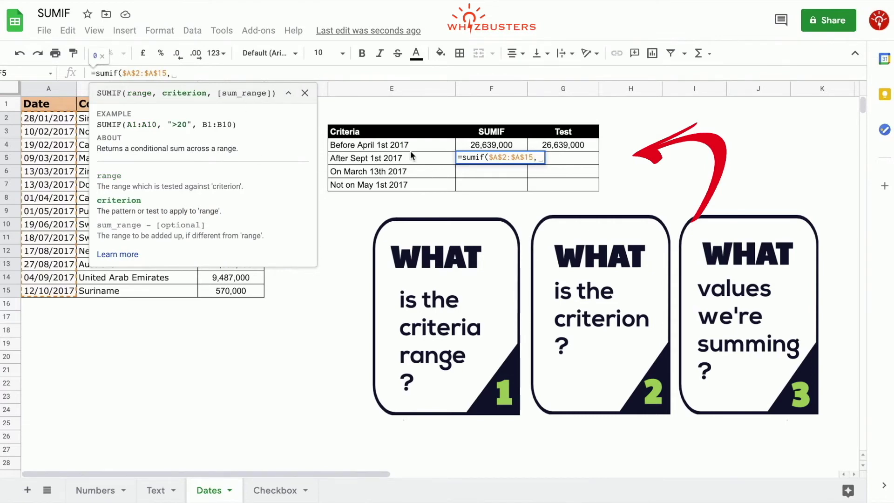
{"action": "left_click", "coordinate": [305, 92]}
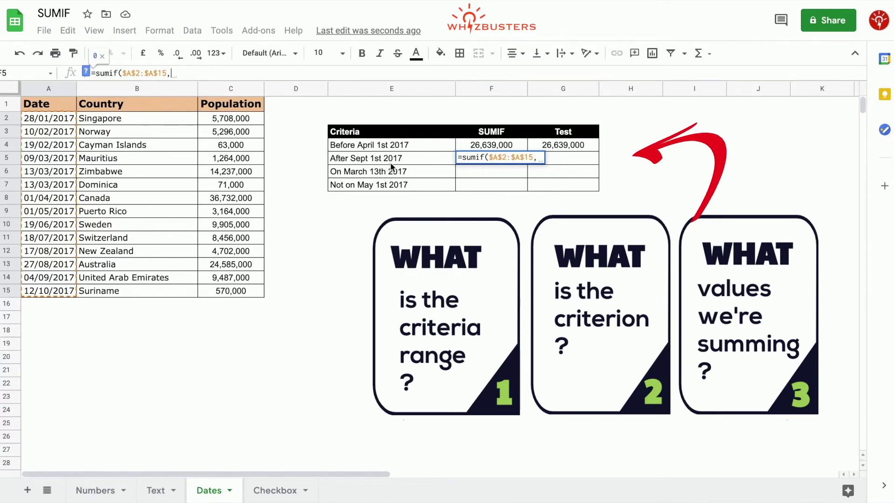
- Finish the F5 SUMIF with criterion ">2017/09/01" and absolute sum range $C$2:$C$15
{"action": "type", "text": "\""}
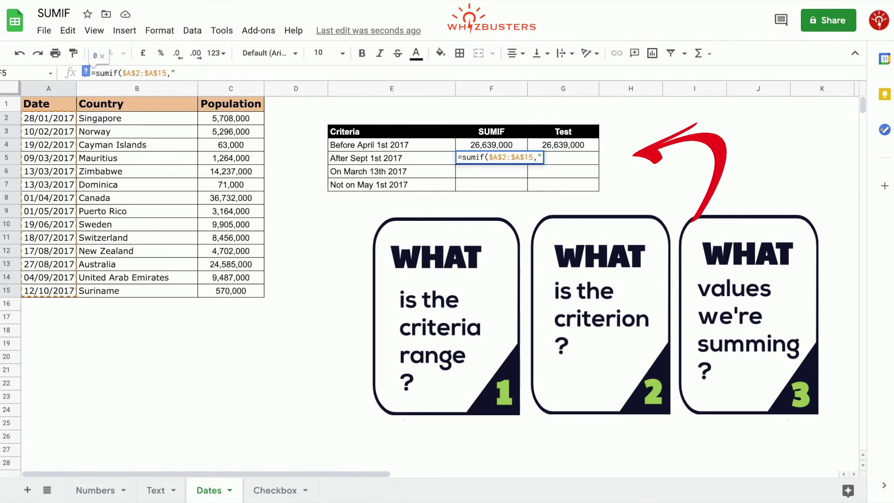
{"action": "type", "text": ">20"}
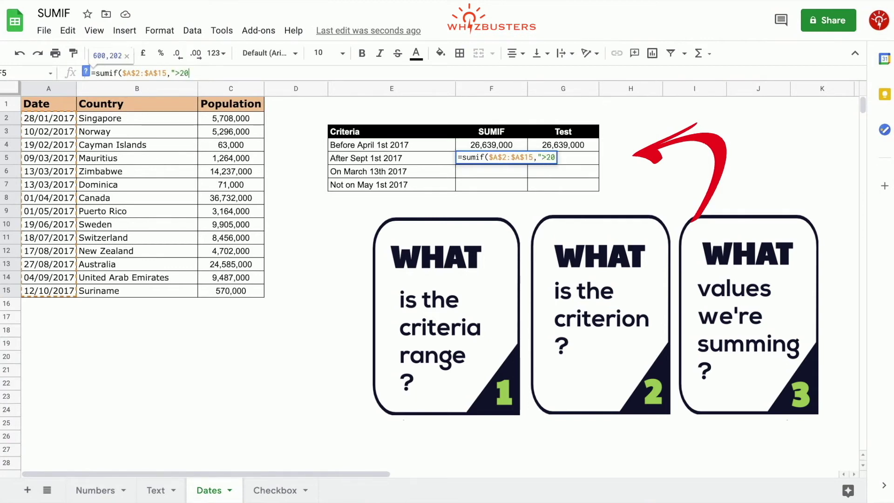
{"action": "type", "text": "17/"}
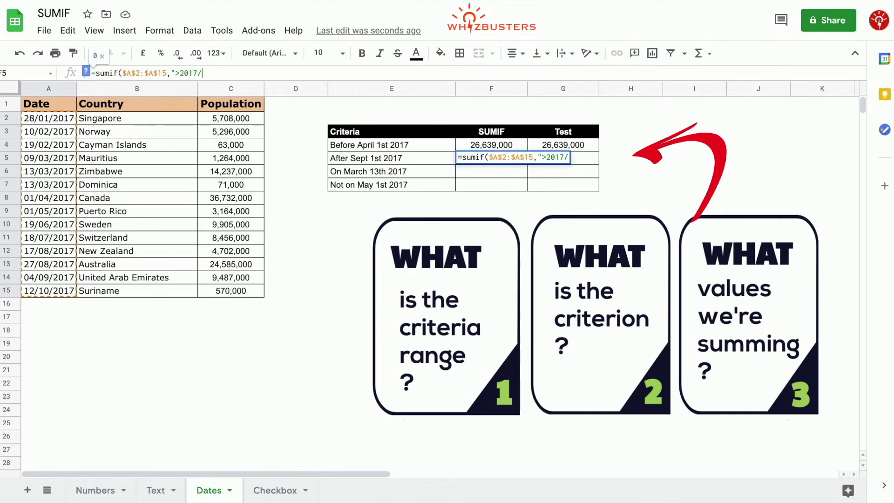
{"action": "type", "text": "09/01"}
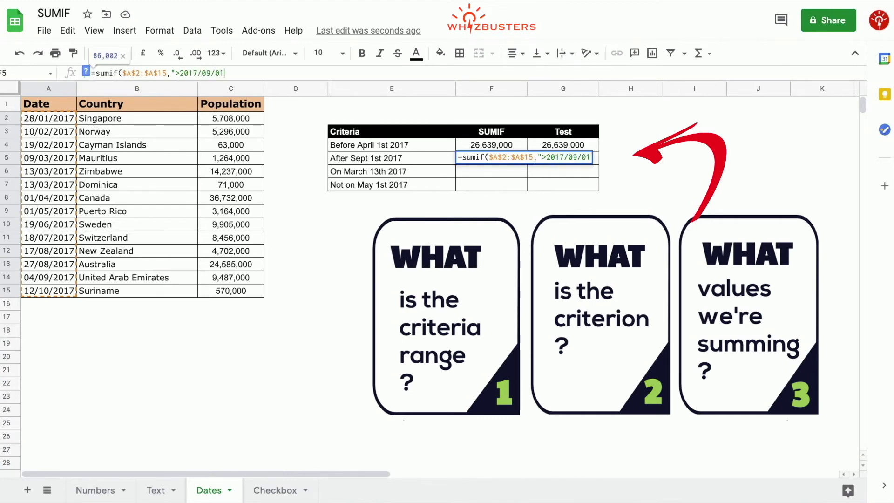
{"action": "type", "text": "\","}
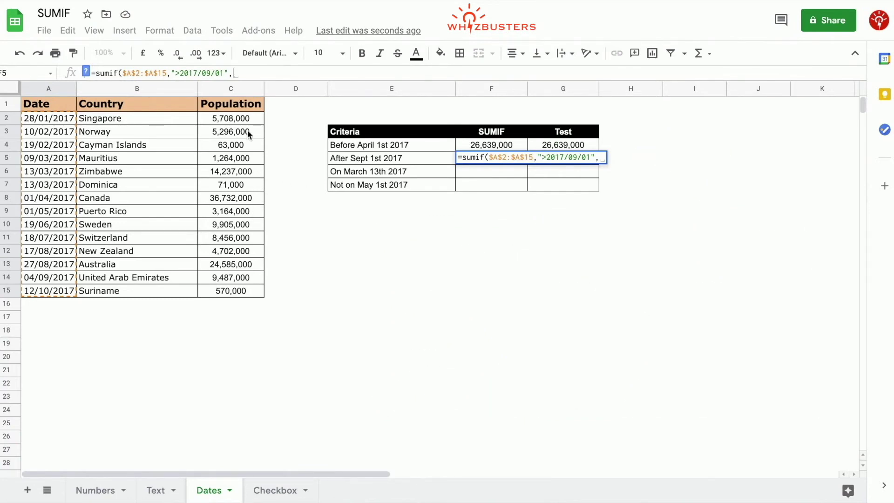
{"action": "left_click_drag", "start_coordinate": [245, 123], "coordinate": [242, 293]}
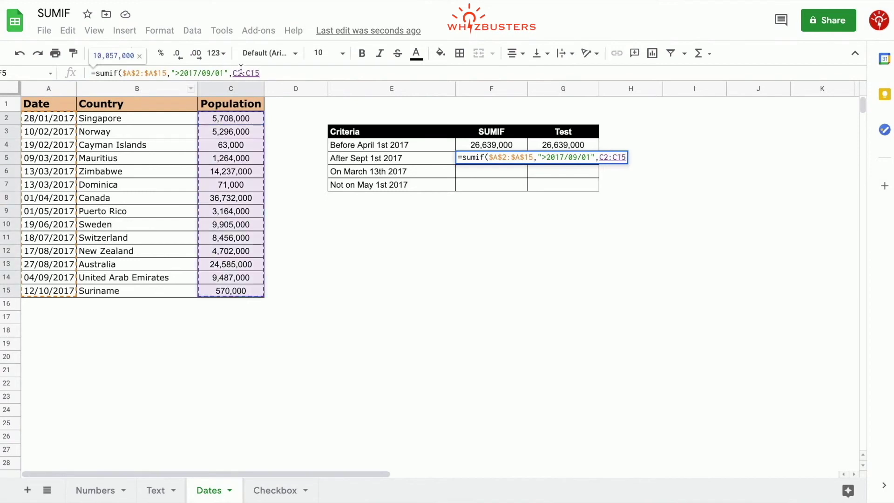
{"action": "key", "text": "F4"}
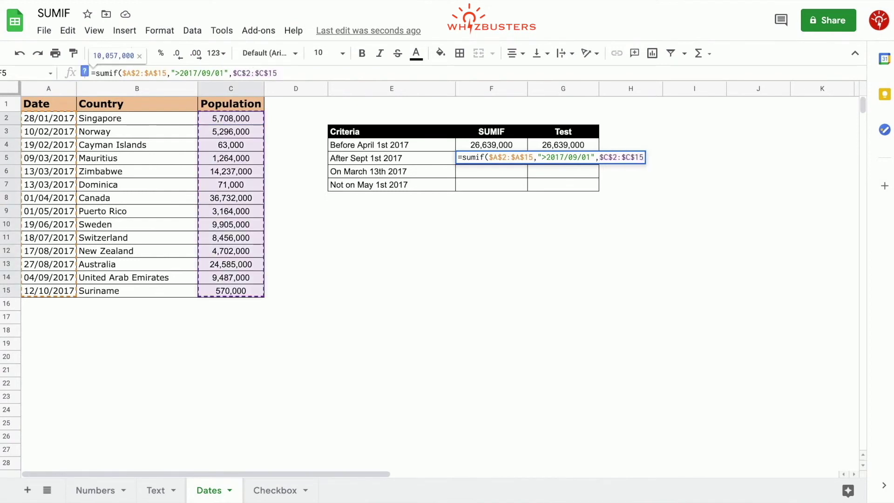
{"action": "type", "text": ")"}
{"action": "key", "text": "Return"}
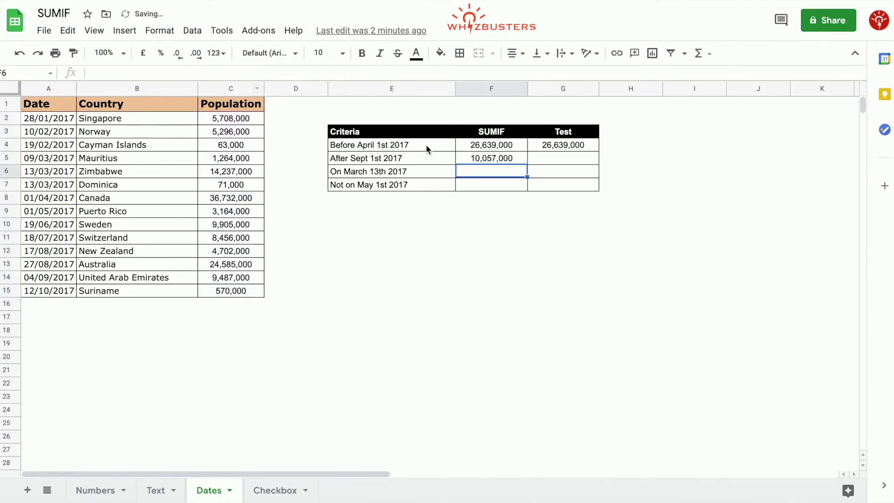
- Enter =sum(C14:C15) in G5 as the After Sept 1st 2017 test, giving 10,057,000
{"action": "left_click", "coordinate": [556, 157]}
{"action": "type", "text": "=sum("}
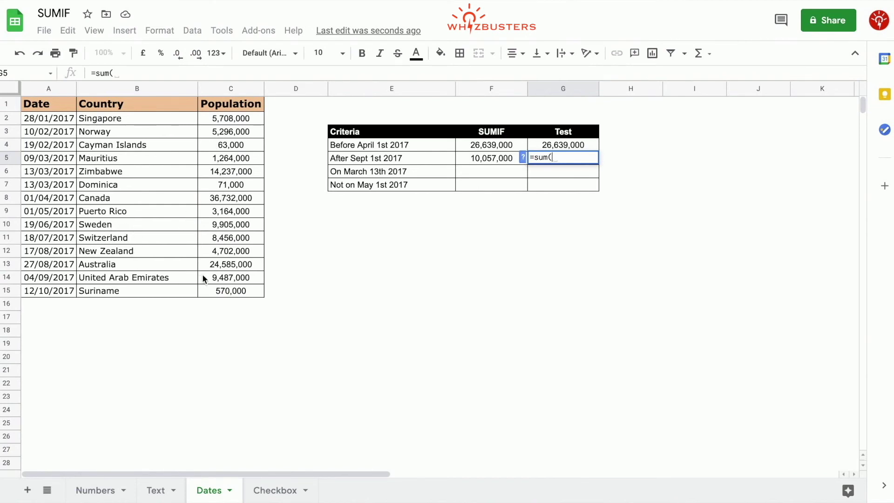
{"action": "left_click", "coordinate": [233, 277]}
{"action": "left_click_drag", "start_coordinate": [233, 278], "coordinate": [236, 290]}
{"action": "type", "text": ")"}
{"action": "key", "text": "Return"}
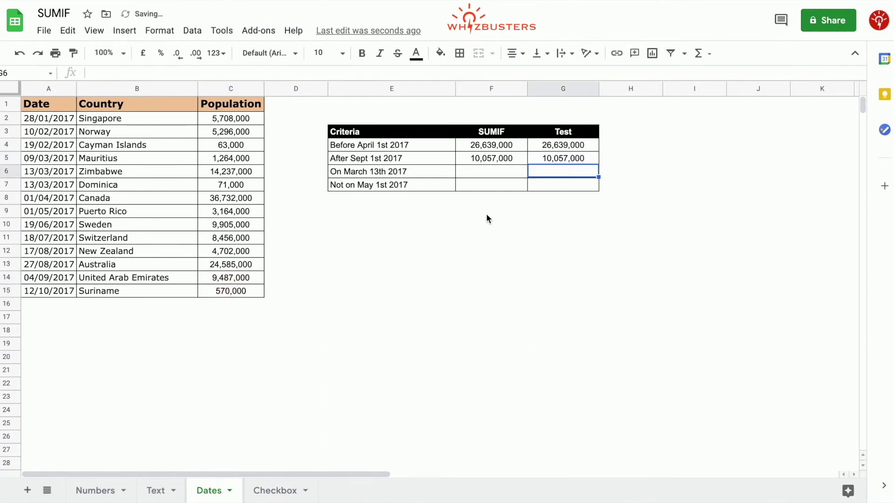
{"action": "left_click", "coordinate": [485, 171]}
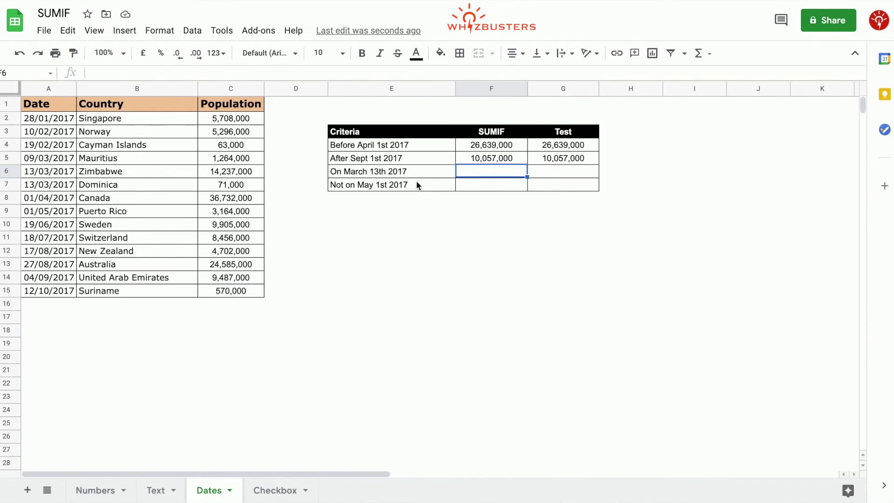
- Start the SUMIF in F6 with the absolute date range $A$2:$A$15 as criteria range
{"action": "left_click", "coordinate": [447, 173]}
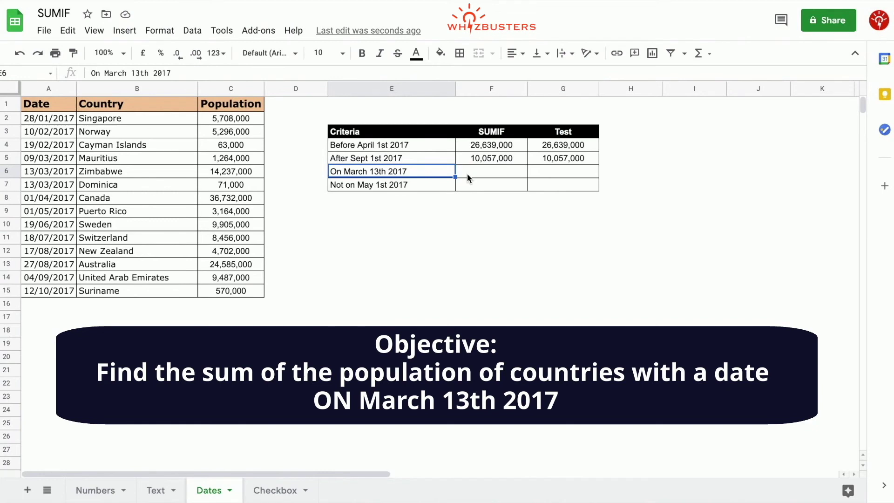
{"action": "left_click", "coordinate": [482, 173]}
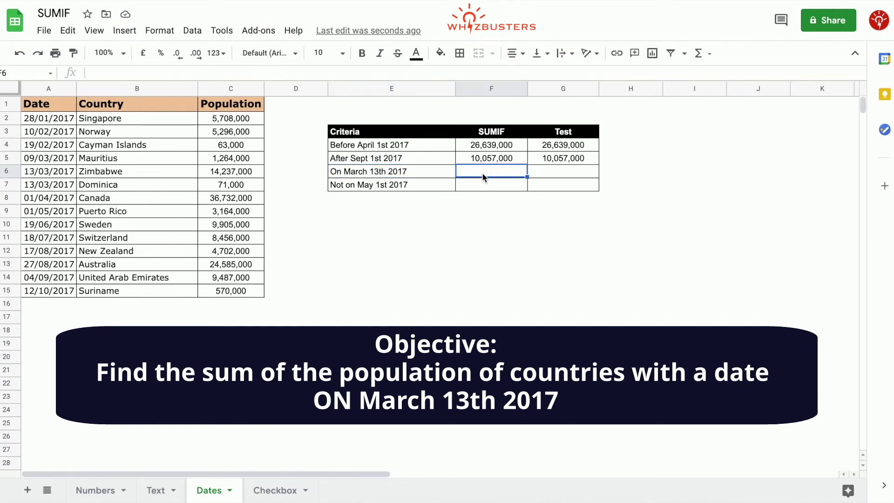
{"action": "left_click", "coordinate": [434, 175]}
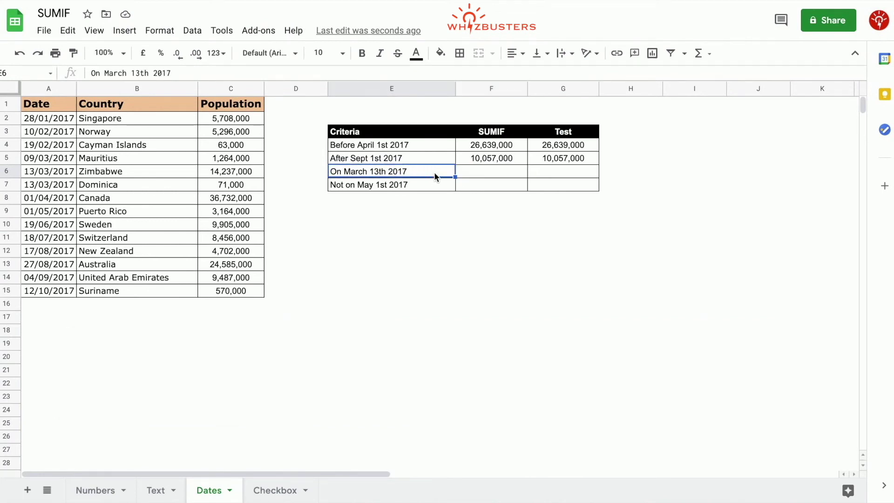
{"action": "left_click", "coordinate": [502, 170]}
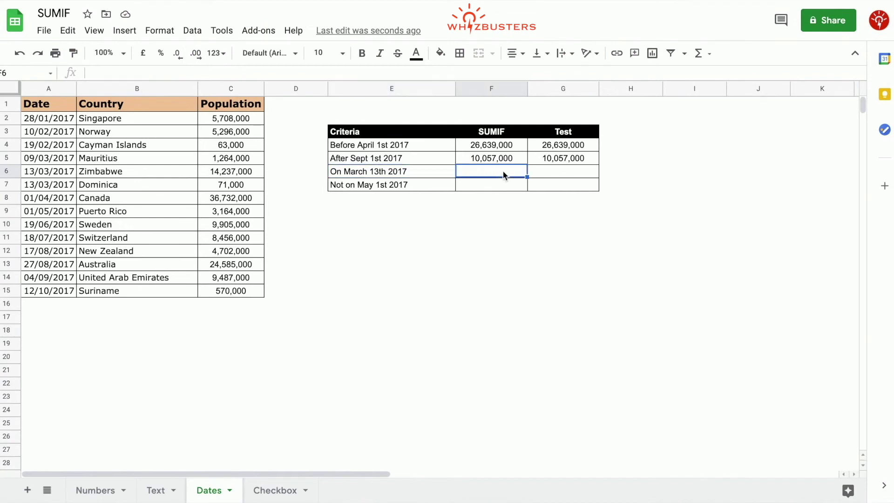
{"action": "type", "text": "=sumif("}
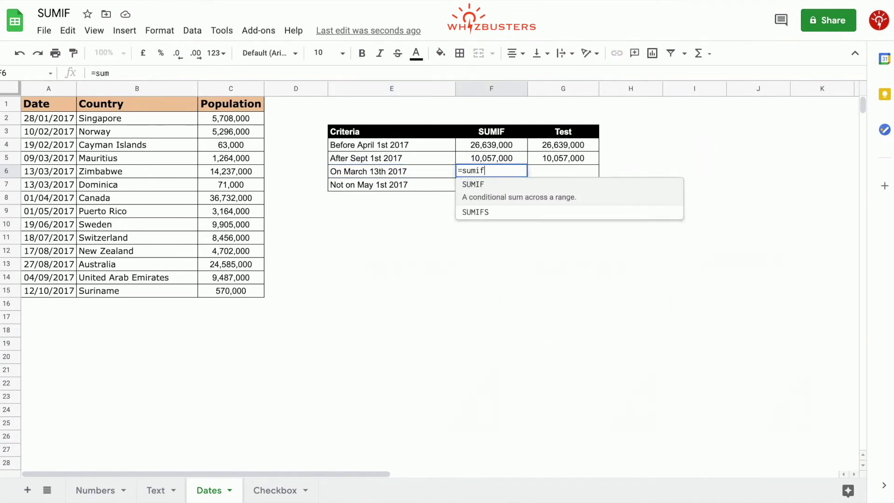
{"action": "left_click", "coordinate": [452, 170]}
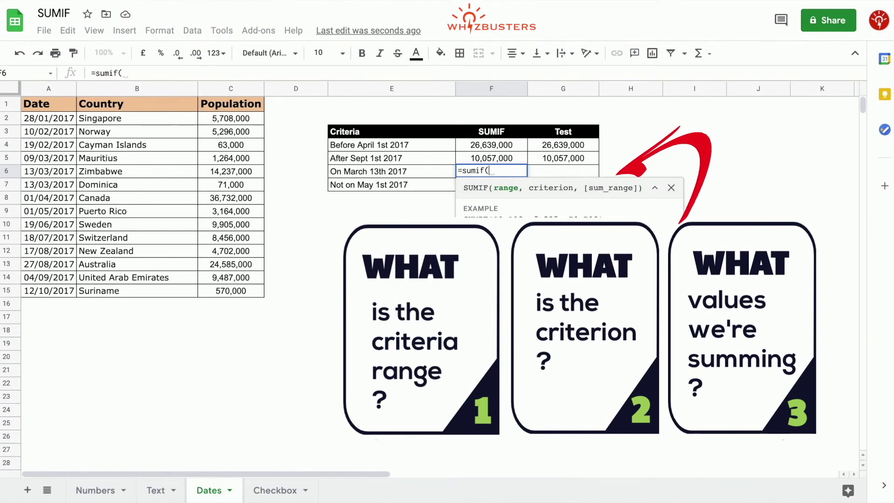
{"action": "left_click_drag", "start_coordinate": [66, 119], "coordinate": [58, 291]}
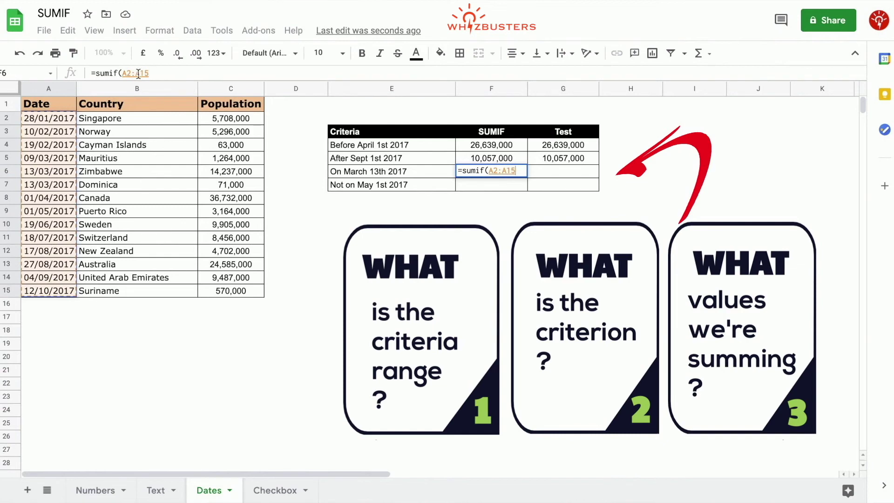
{"action": "key", "text": "F4"}
{"action": "type", "text": ","}
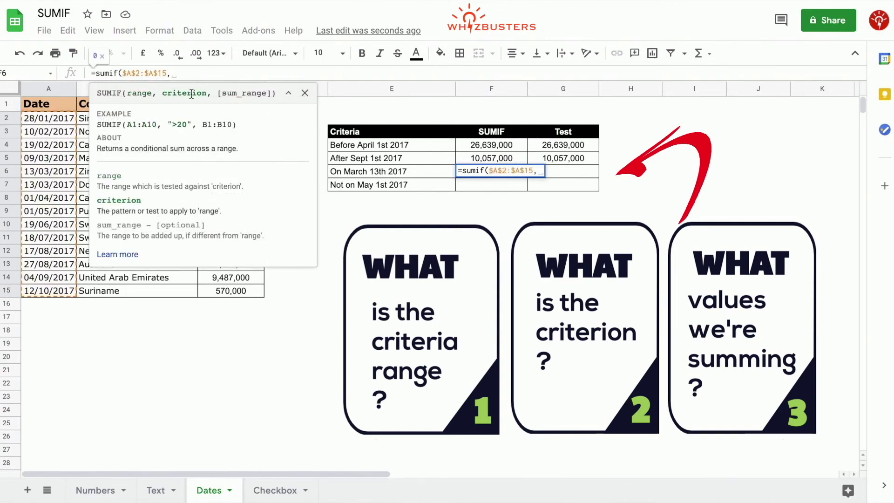
- Add the "=2017/03/13" criterion and absolute sum range $C$2:$C$15, giving 14,308,000
{"action": "left_click", "coordinate": [308, 94]}
{"action": "left_click", "coordinate": [461, 172]}
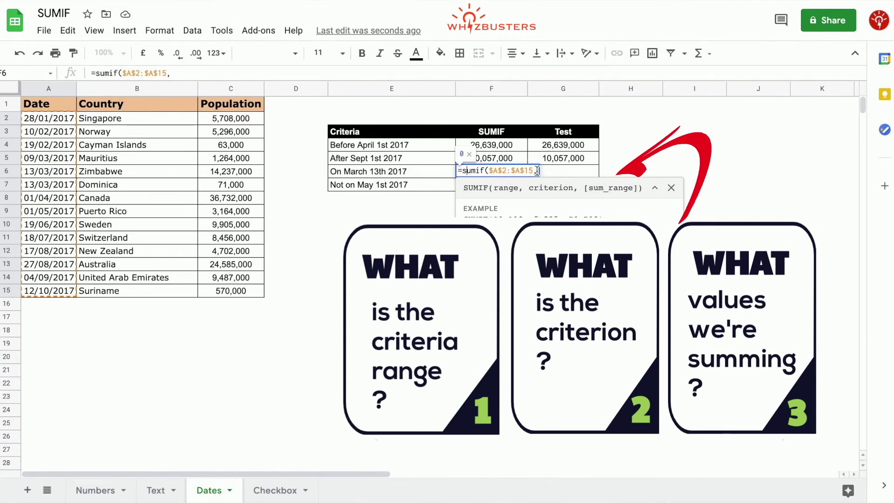
{"action": "type", "text": "\"=2017/03/13\","}
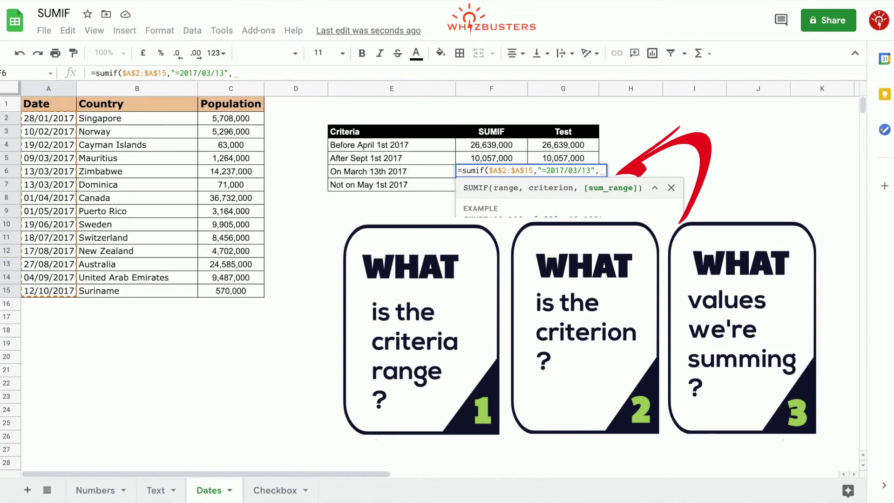
{"action": "left_click_drag", "start_coordinate": [225, 116], "coordinate": [225, 289]}
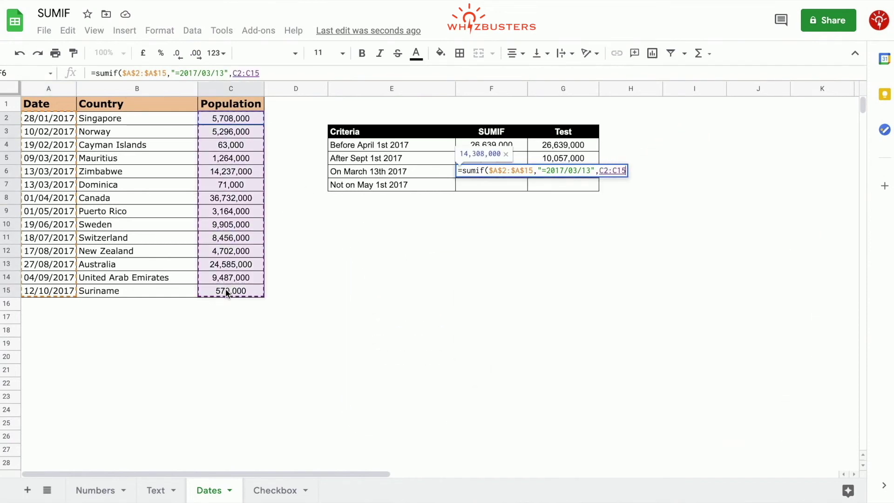
{"action": "left_click", "coordinate": [241, 72]}
{"action": "key", "text": "F4"}
{"action": "type", "text": ")"}
{"action": "key", "text": "Return"}
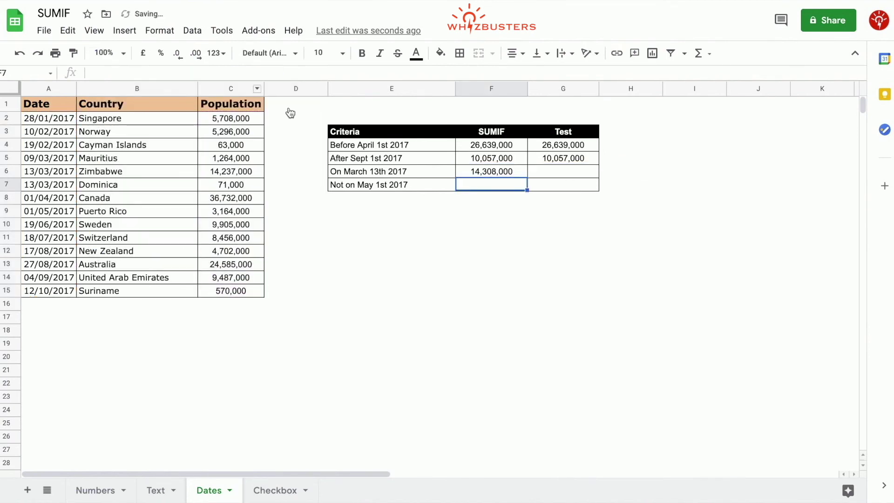
{"action": "left_click", "coordinate": [512, 174]}
- Enter =sum(C6:C7) in G6 to total the two March 13th populations, 14,308,000
{"action": "left_click", "coordinate": [556, 171]}
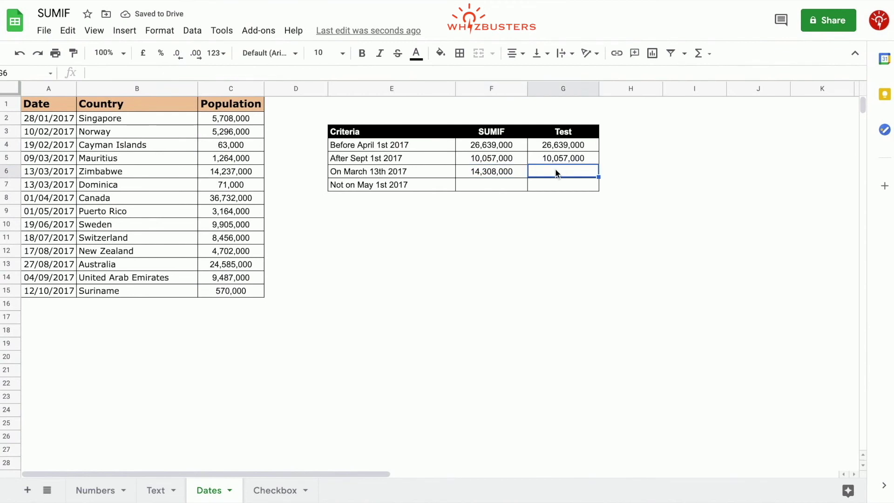
{"action": "type", "text": "=sum("}
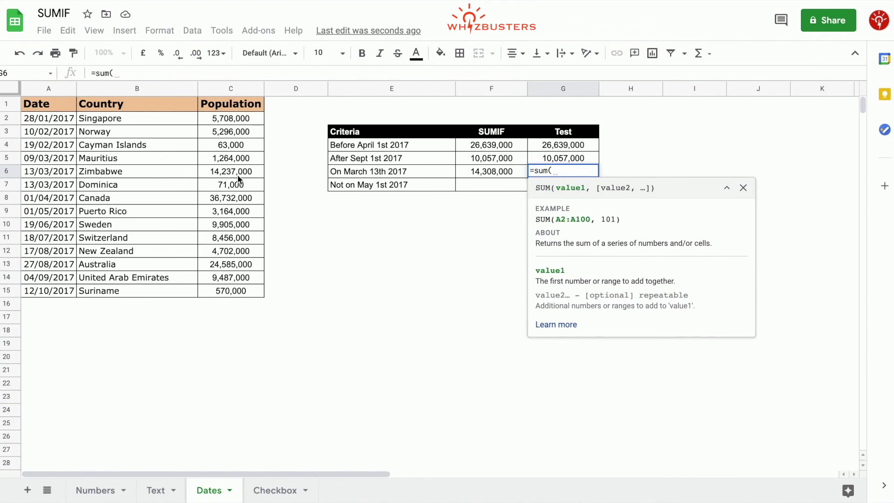
{"action": "left_click_drag", "start_coordinate": [240, 175], "coordinate": [239, 184]}
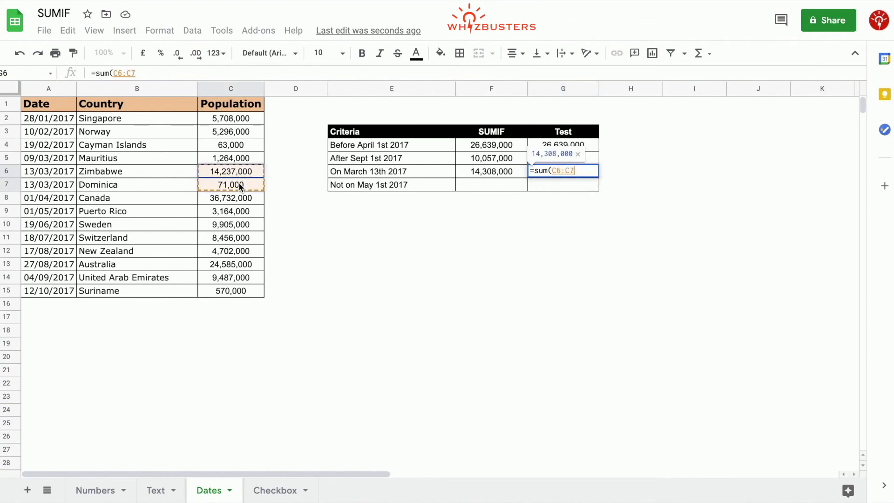
{"action": "key", "text": "Return"}
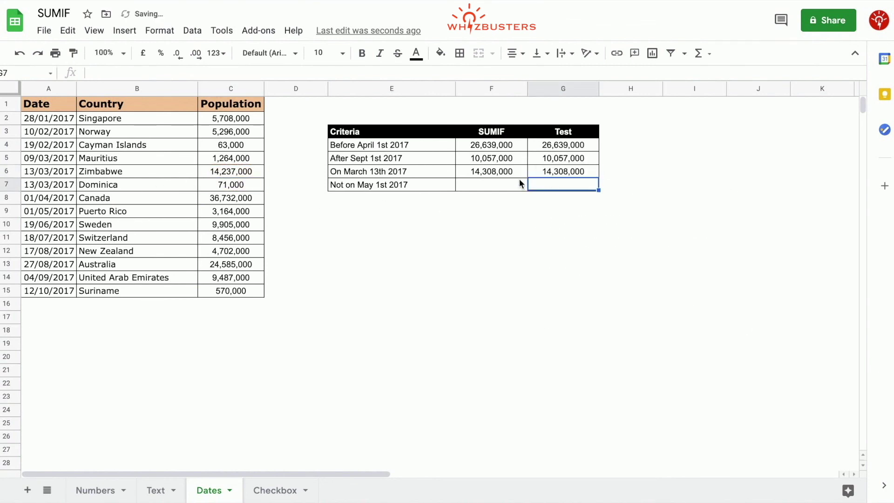
{"action": "left_click", "coordinate": [499, 186]}
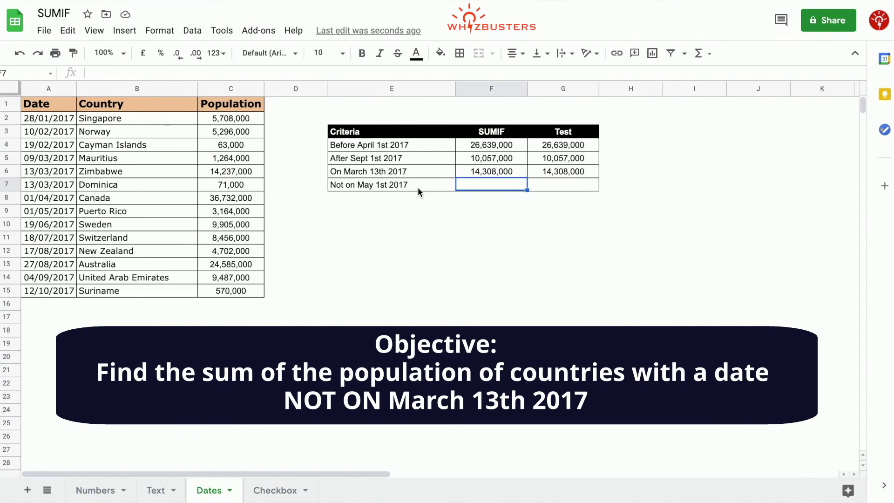
- Start the SUMIF in F7 with the absolute date range $A$2:$A$15 as criteria range
{"action": "type", "text": "=sumif"}
{"action": "key", "text": "Escape"}
{"action": "type", "text": "="}
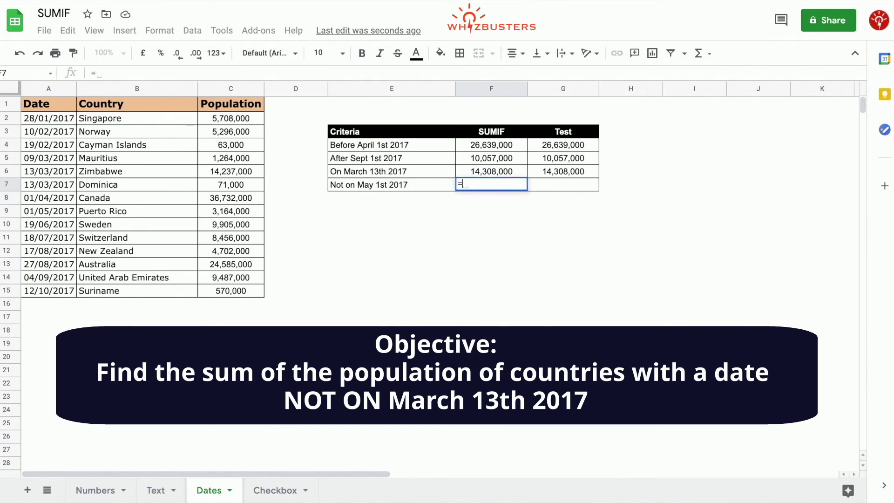
{"action": "type", "text": "sumif("}
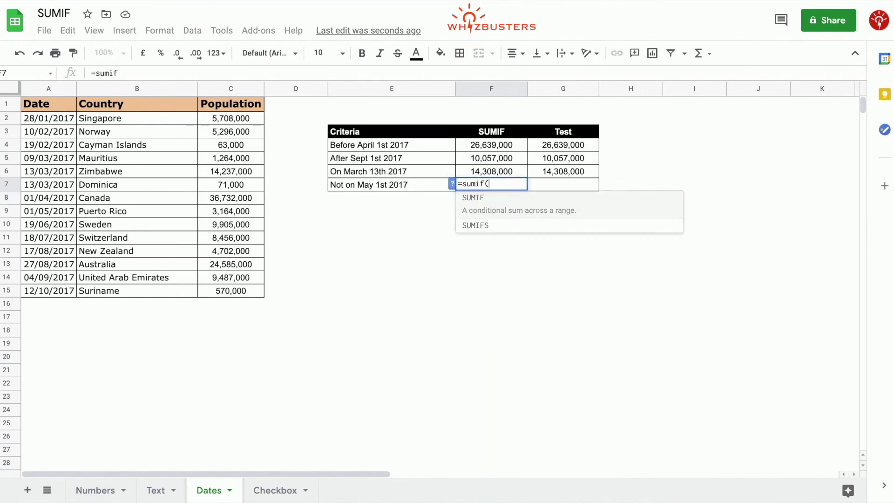
{"action": "left_click", "coordinate": [453, 187]}
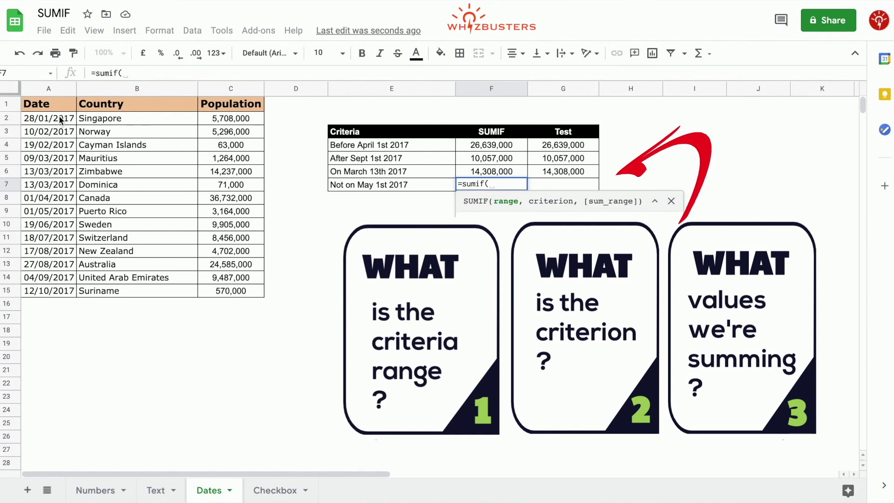
{"action": "left_click_drag", "start_coordinate": [61, 120], "coordinate": [61, 292]}
{"action": "key", "text": "F4"}
{"action": "type", "text": ","}
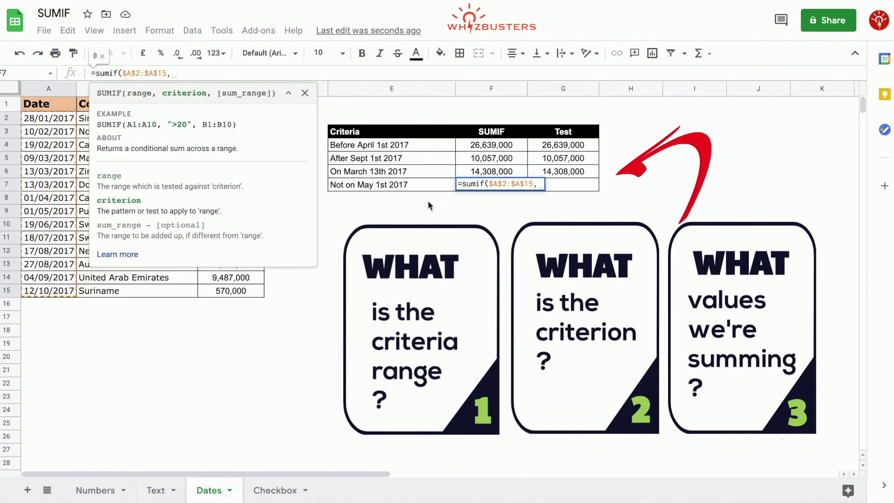
- Add the "<>2017/05/01" criterion and absolute sum range $C$2:$C$15, totalling 121,076,000
{"action": "left_click", "coordinate": [305, 93]}
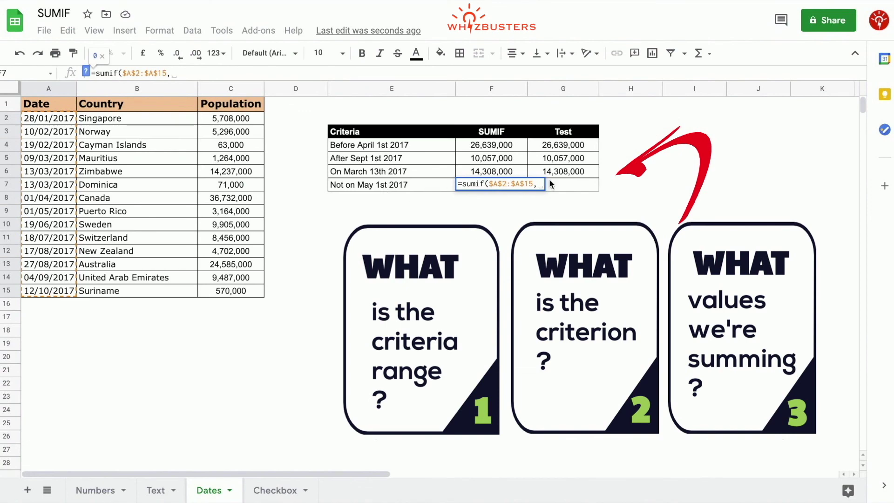
{"action": "left_click", "coordinate": [539, 186]}
{"action": "type", "text": "\""}
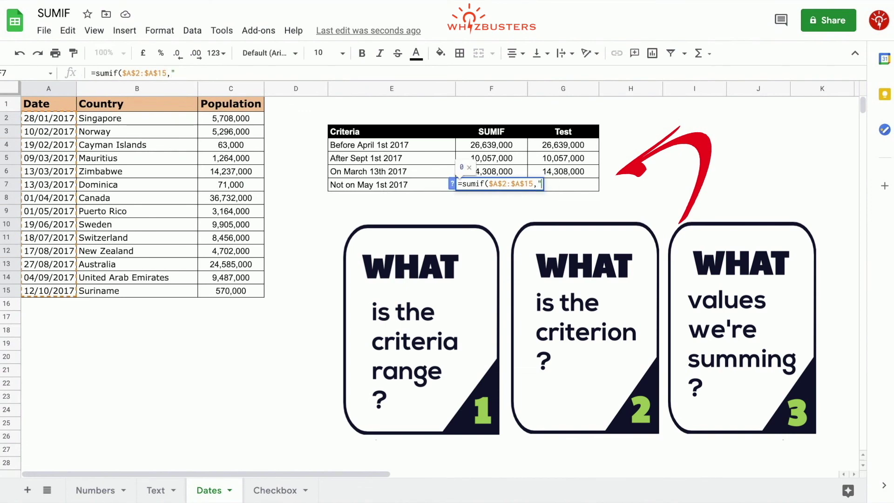
{"action": "type", "text": "<>"}
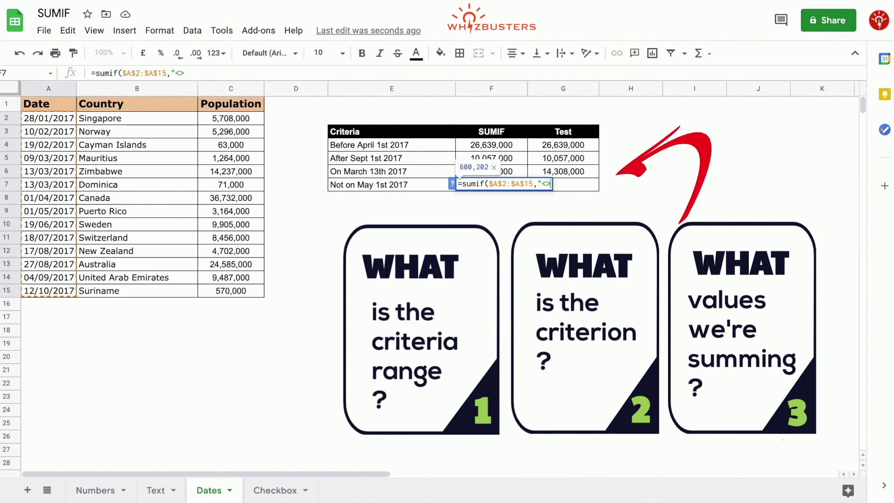
{"action": "type", "text": "2017/05/"}
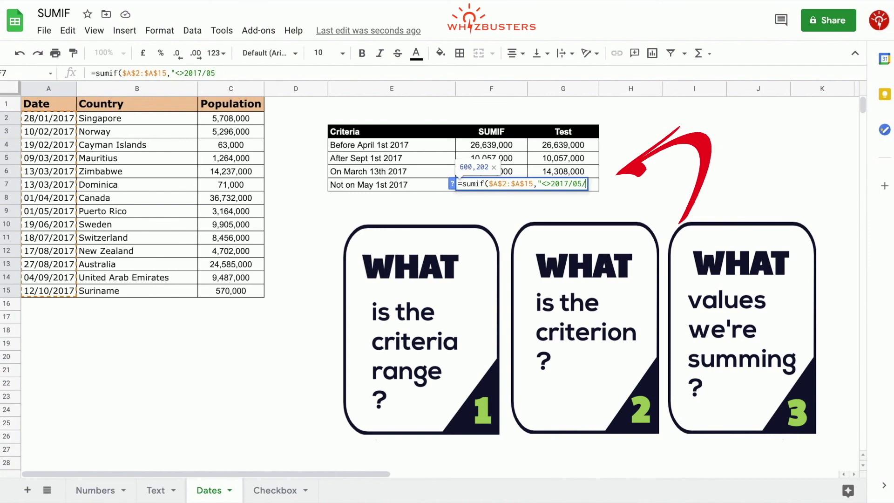
{"action": "type", "text": "01\","}
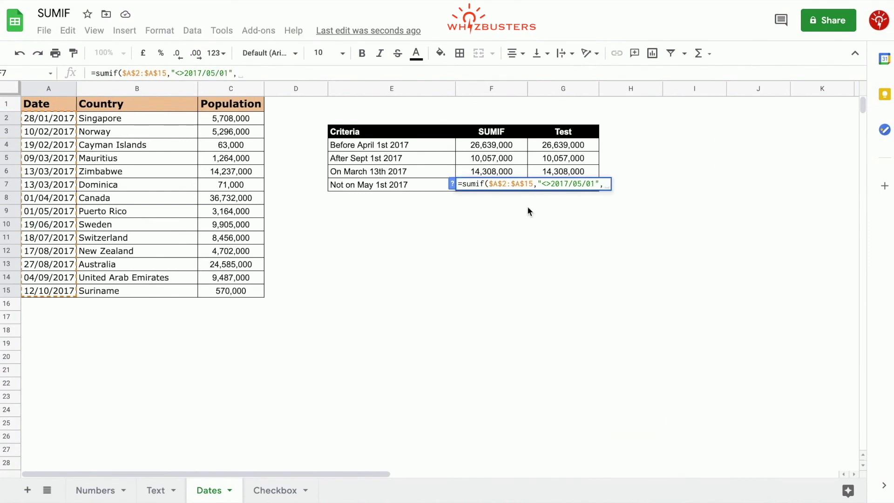
{"action": "left_click", "coordinate": [452, 184]}
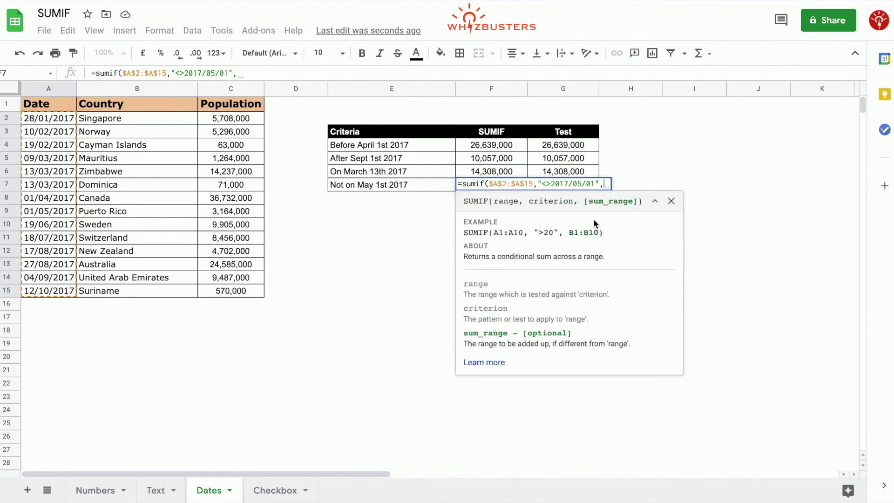
{"action": "left_click_drag", "start_coordinate": [243, 117], "coordinate": [239, 291]}
{"action": "left_click", "coordinate": [251, 73]}
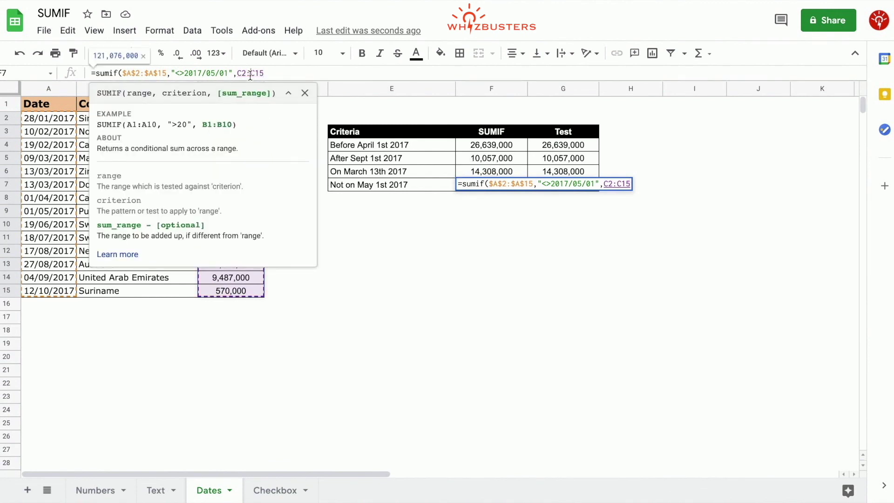
{"action": "key", "text": "F4"}
{"action": "key", "text": "Return"}
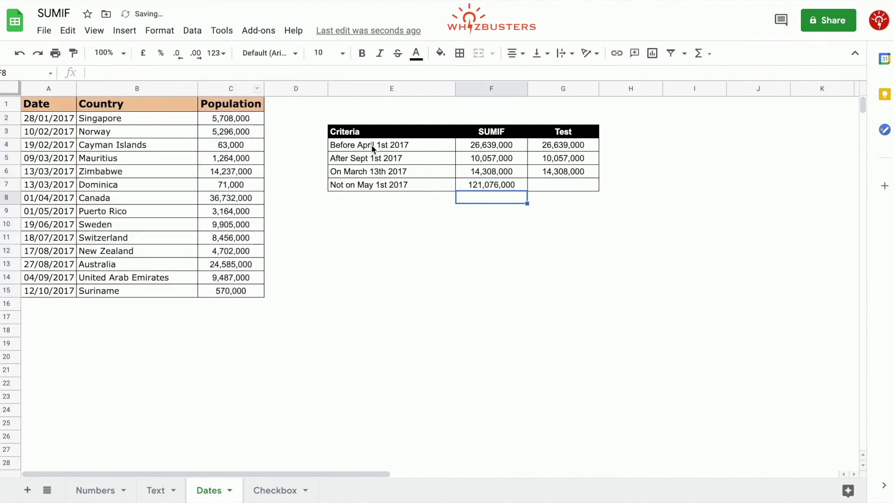
- Enter a SUM of C2:C8 and C10:C15 in G7, confirming 121,076,000
{"action": "left_click", "coordinate": [515, 185]}
{"action": "left_click", "coordinate": [557, 186]}
{"action": "type", "text": "=sum("}
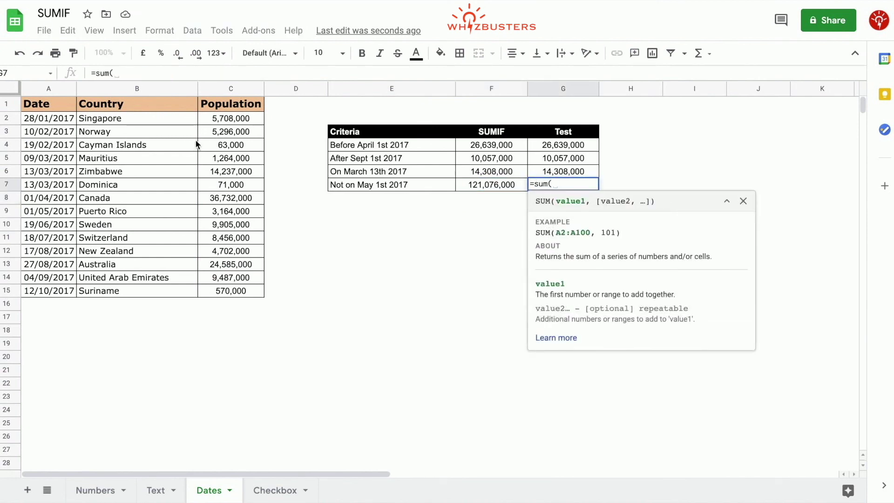
{"action": "left_click_drag", "start_coordinate": [233, 198], "coordinate": [236, 120]}
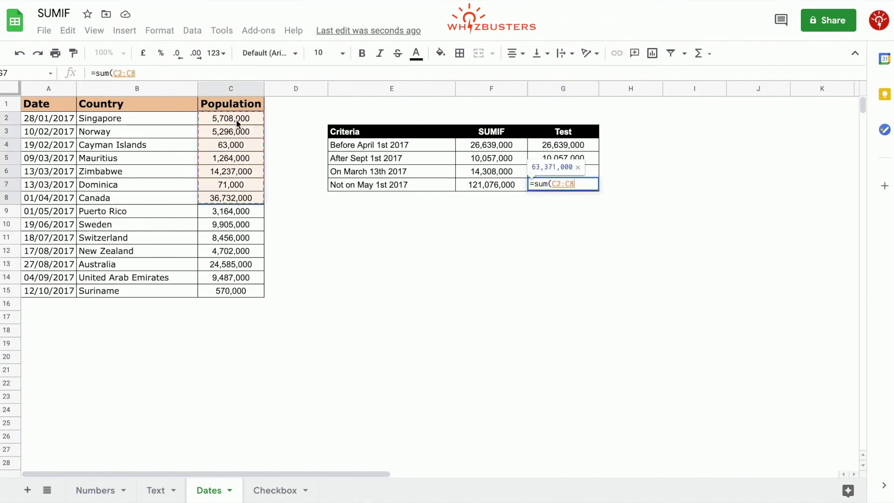
{"action": "type", "text": ","}
{"action": "left_click_drag", "start_coordinate": [231, 227], "coordinate": [230, 295]}
{"action": "key", "text": "Return"}
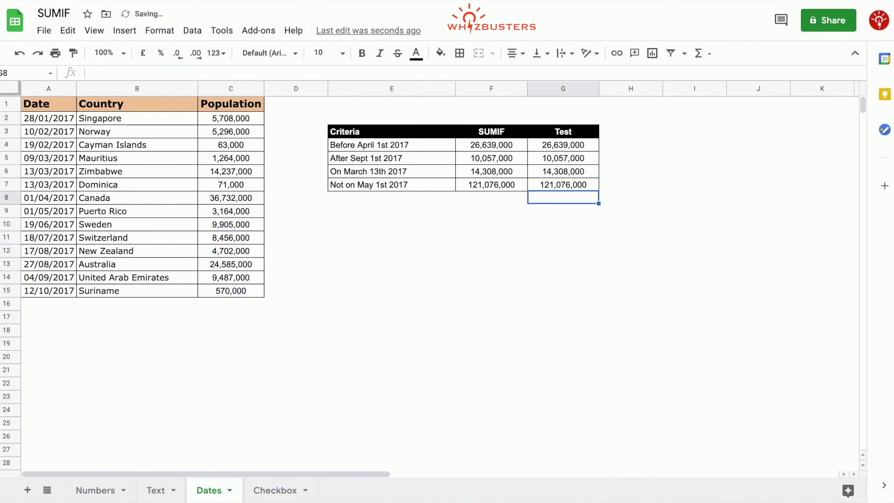